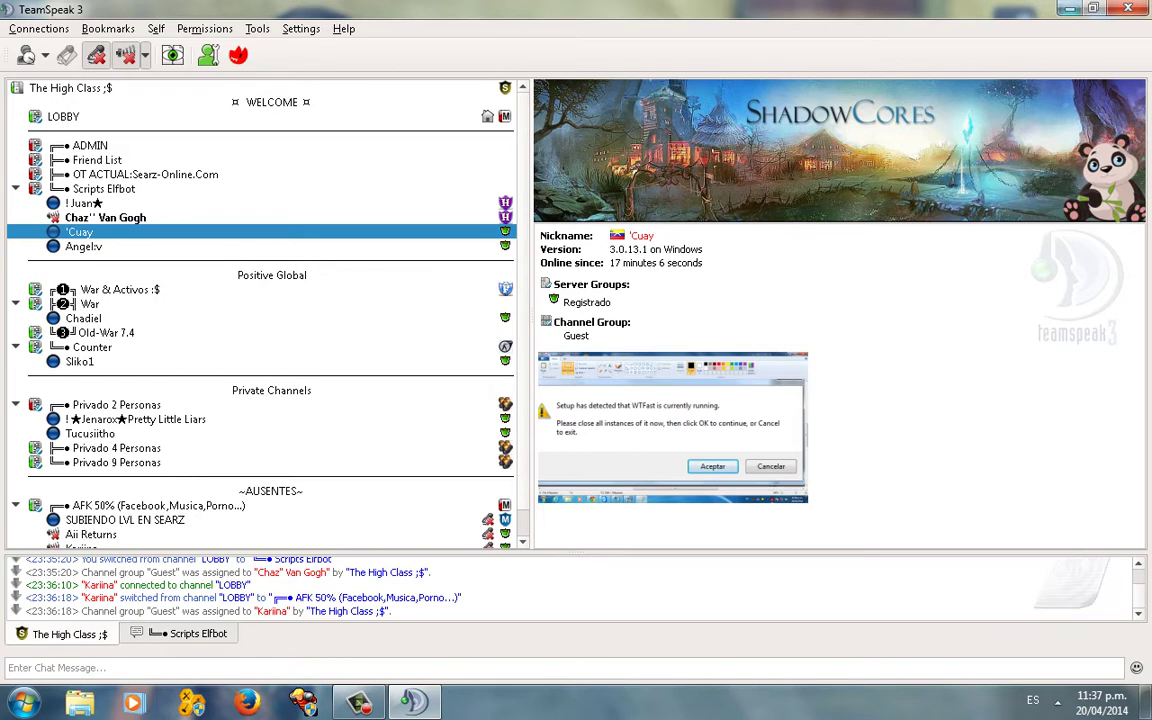
# - Close TeamSpeak and open the Pack Wtfast + Cfospeed folder on the desktop
pyautogui.hotkey('alt', 'F4')
pyautogui.moveTo(728, 338); pyautogui.dragTo(517, 236)
pyautogui.click(661, 262)
pyautogui.moveTo(661, 262); pyautogui.dragTo(573, 374)
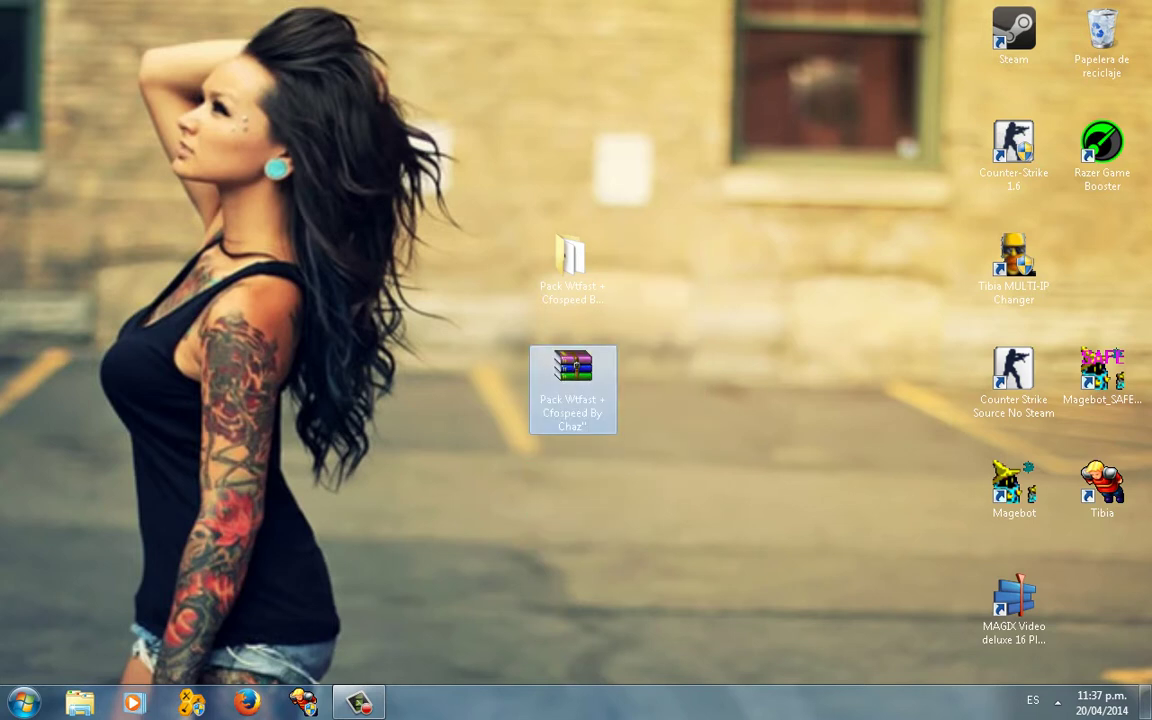
pyautogui.rightClick(571, 392)
pyautogui.click(555, 262)
pyautogui.click(571, 262)
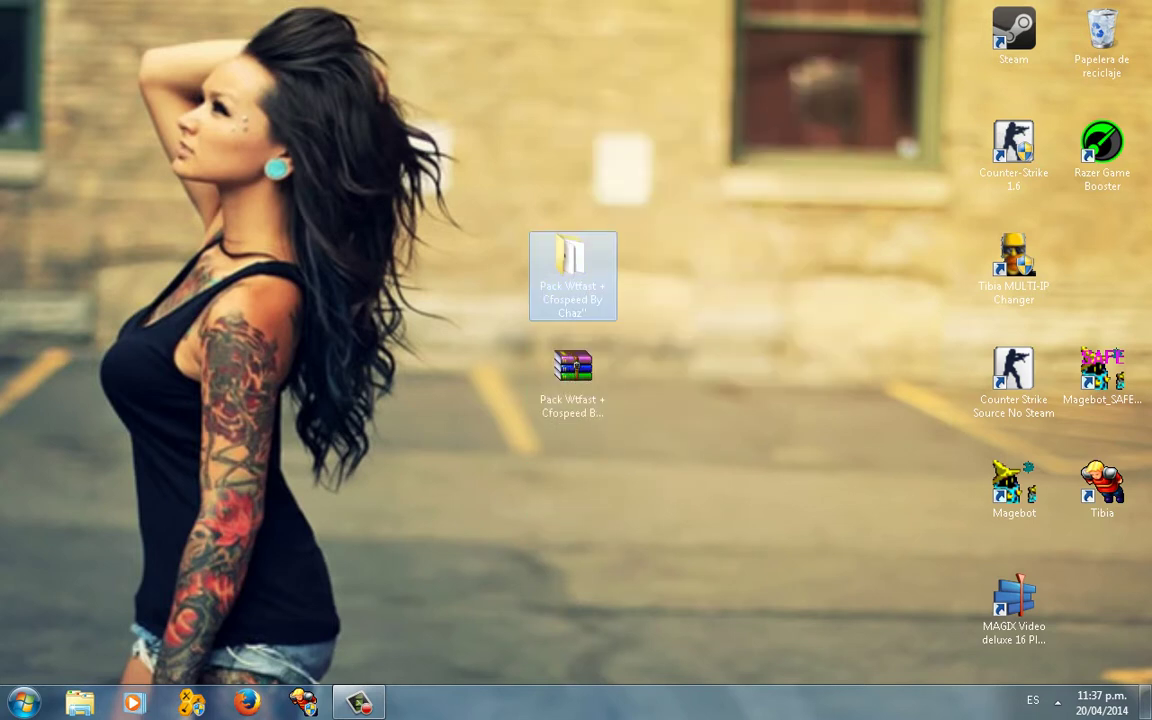
pyautogui.doubleClick(571, 262)
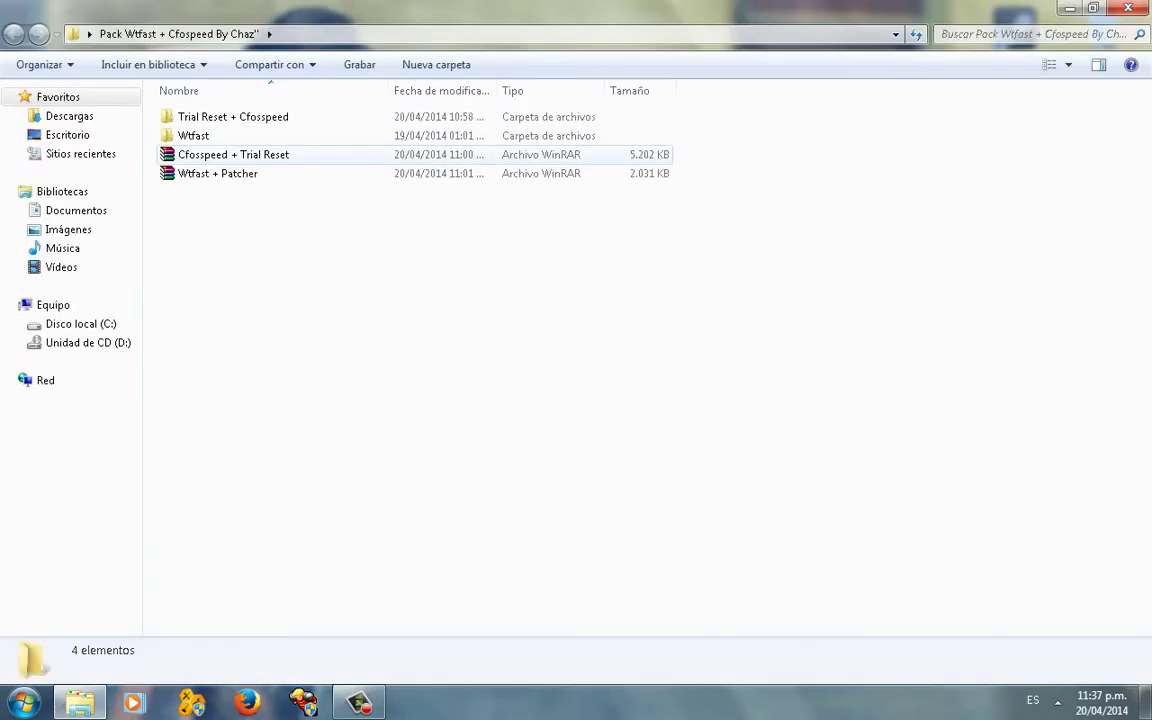
# - Open the Wtfast folder inside the pack, next to the Wtfast + Patcher archive
pyautogui.click(240, 173)
pyautogui.click(240, 155)
pyautogui.click(240, 173)
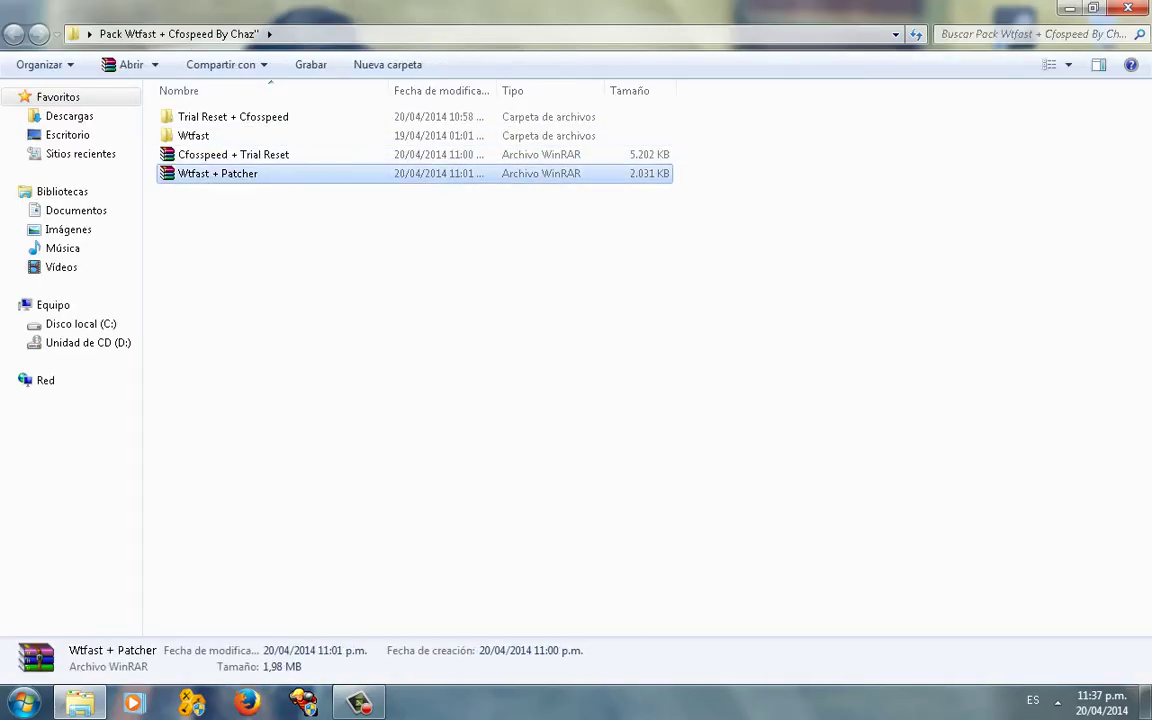
pyautogui.rightClick(206, 177)
pyautogui.click(476, 232)
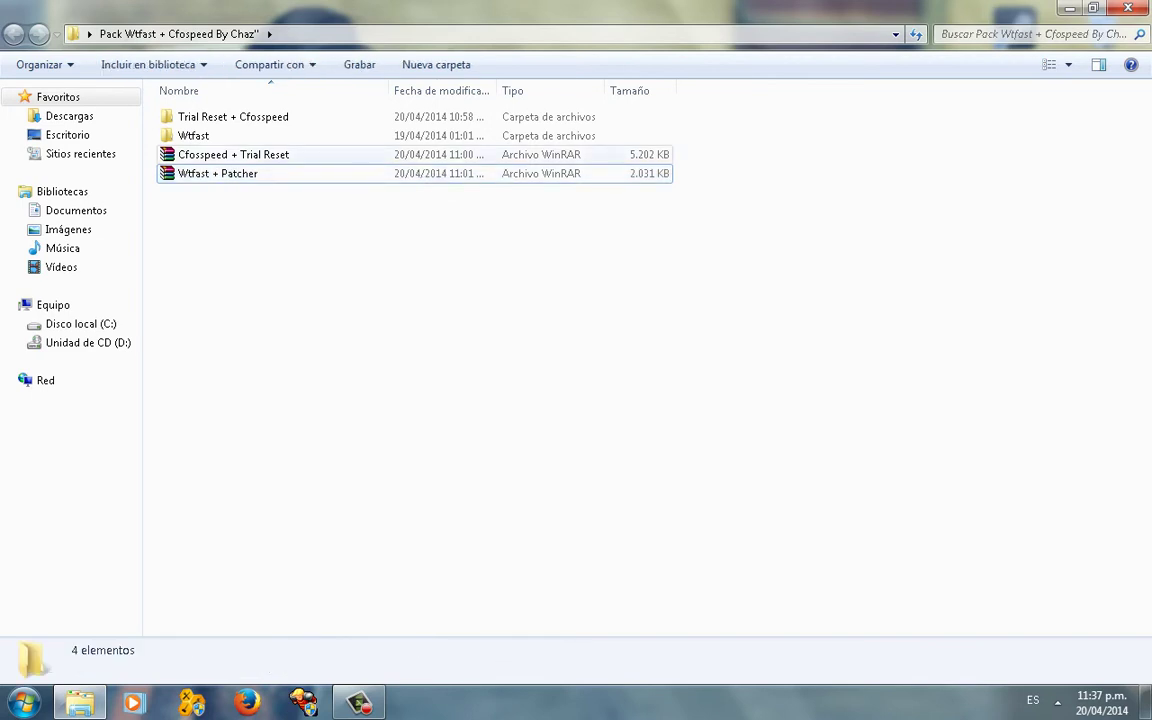
pyautogui.doubleClick(206, 136)
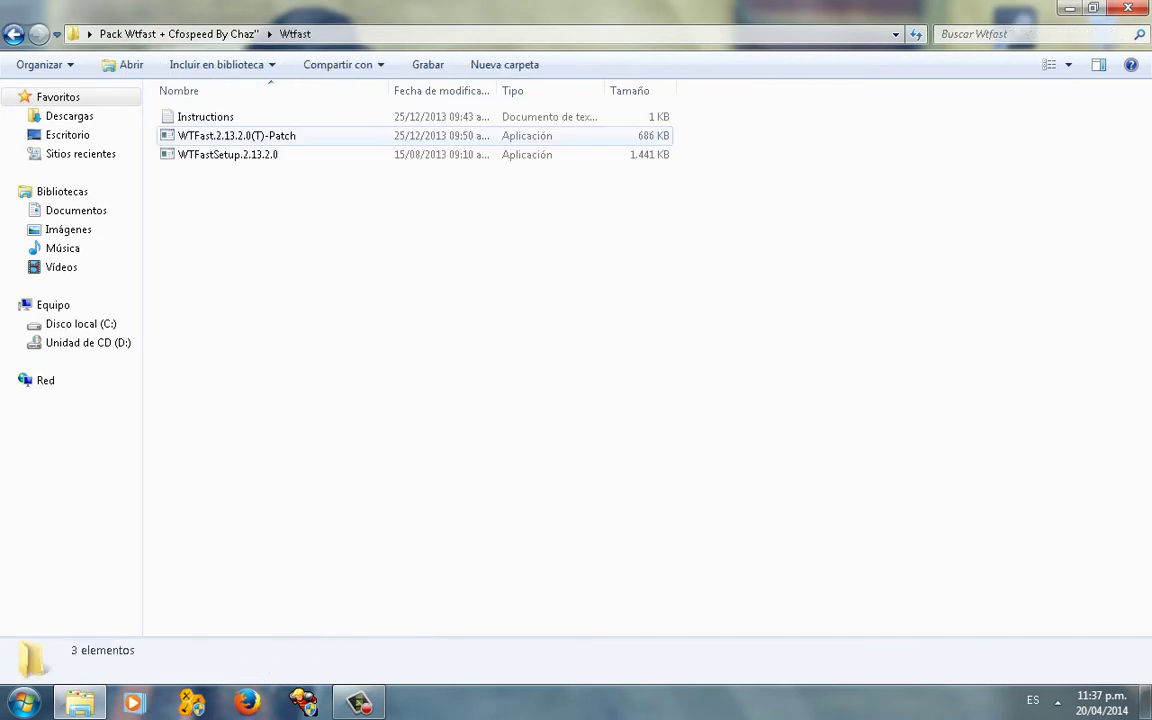
# - Run the WTFastSetup.2.13.2.0 installer as administrator
pyautogui.click(228, 155)
pyautogui.rightClick(216, 156)
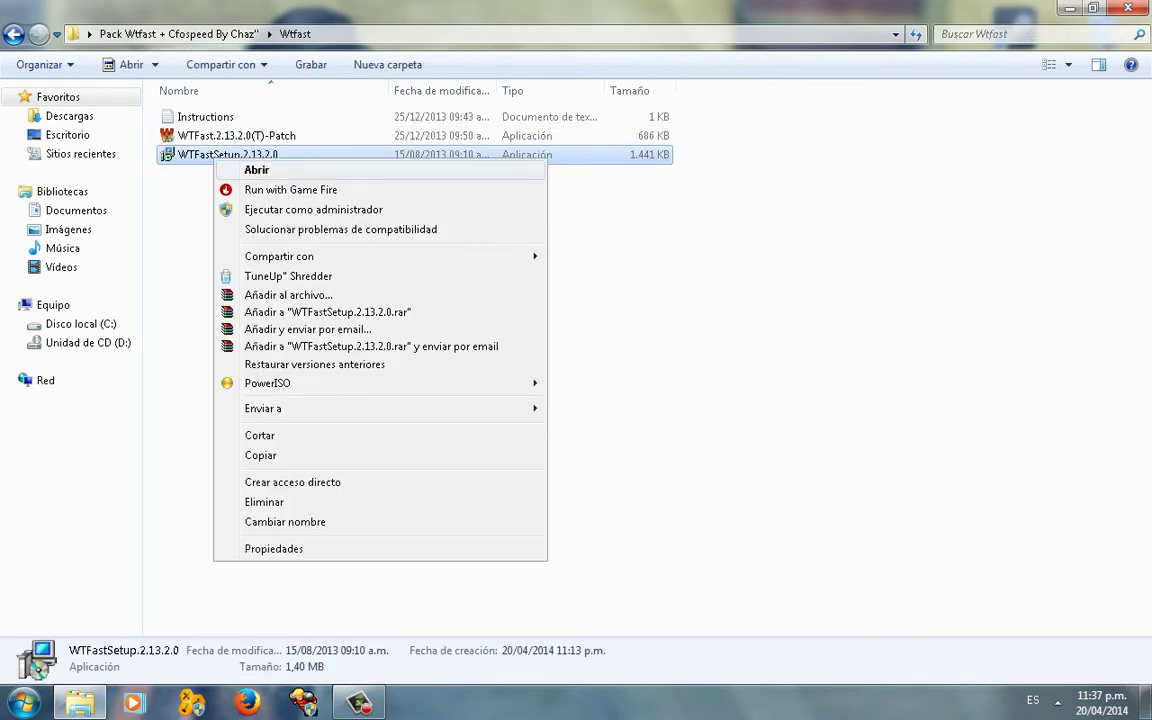
pyautogui.click(260, 206)
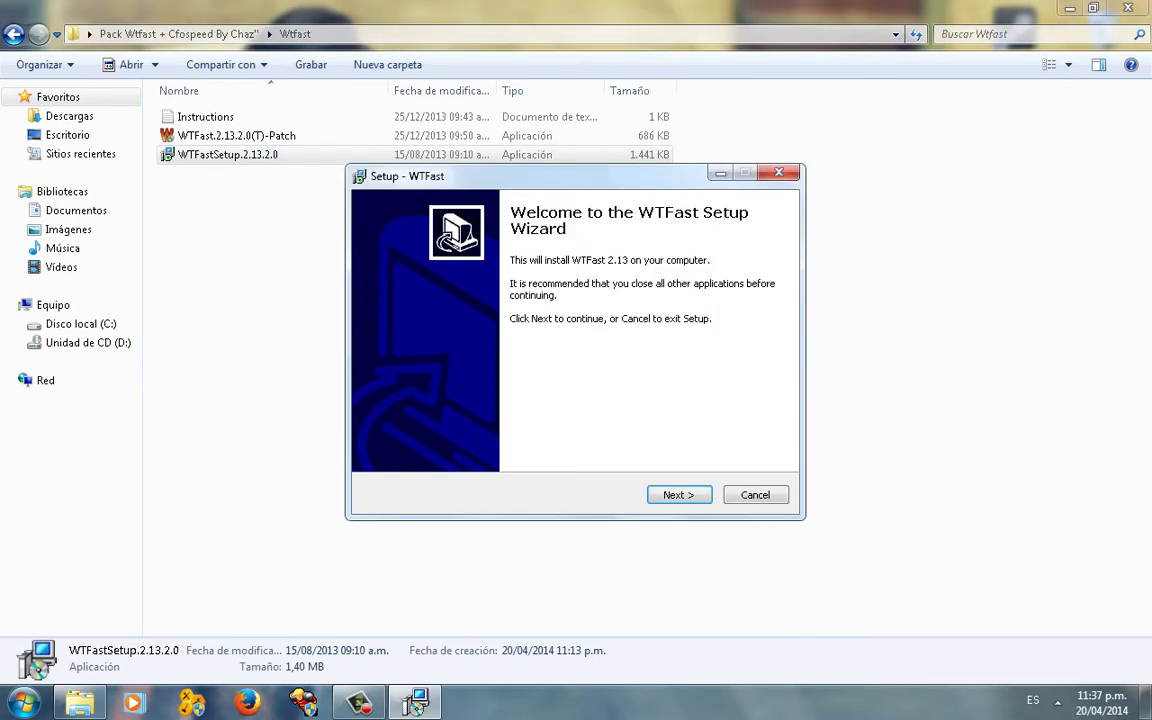
# - Install WTFast 2.13 into C:\Program Files\WTFast and finish the setup wizard with Launch WTFast turned off
pyautogui.press('Return')
pyautogui.hotkey('alt', 'a')
pyautogui.press('Return')
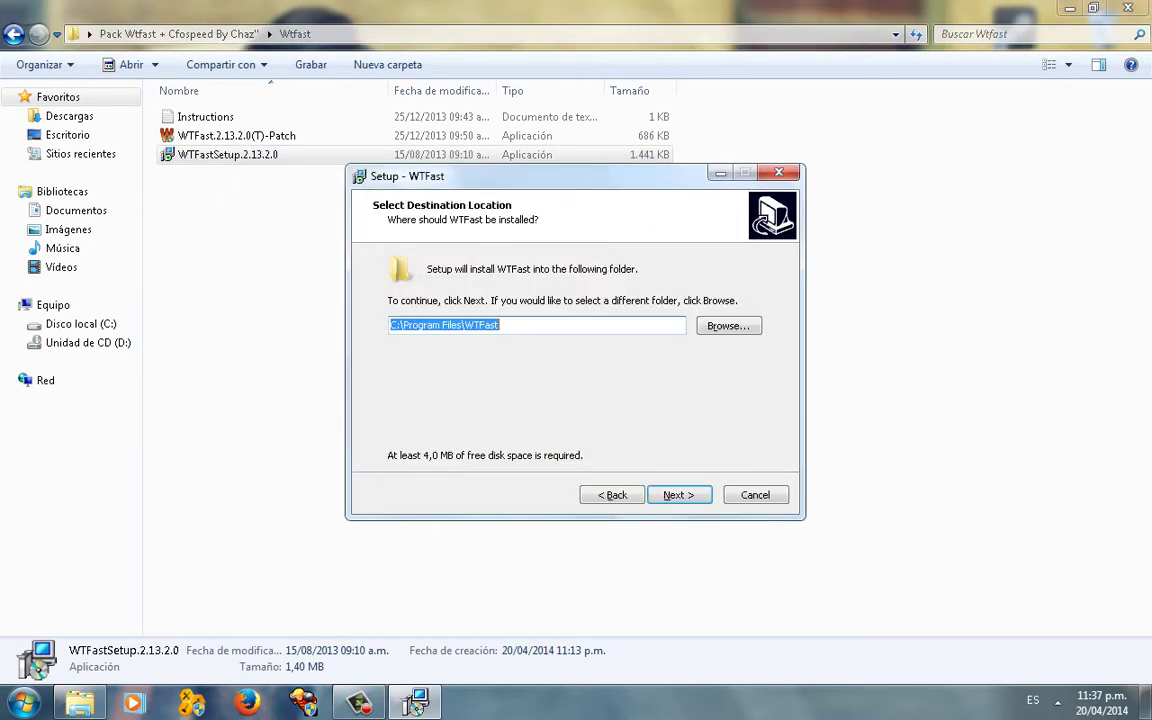
pyautogui.press('Return')
pyautogui.press('Return')
pyautogui.press('Return')
pyautogui.press('Return')
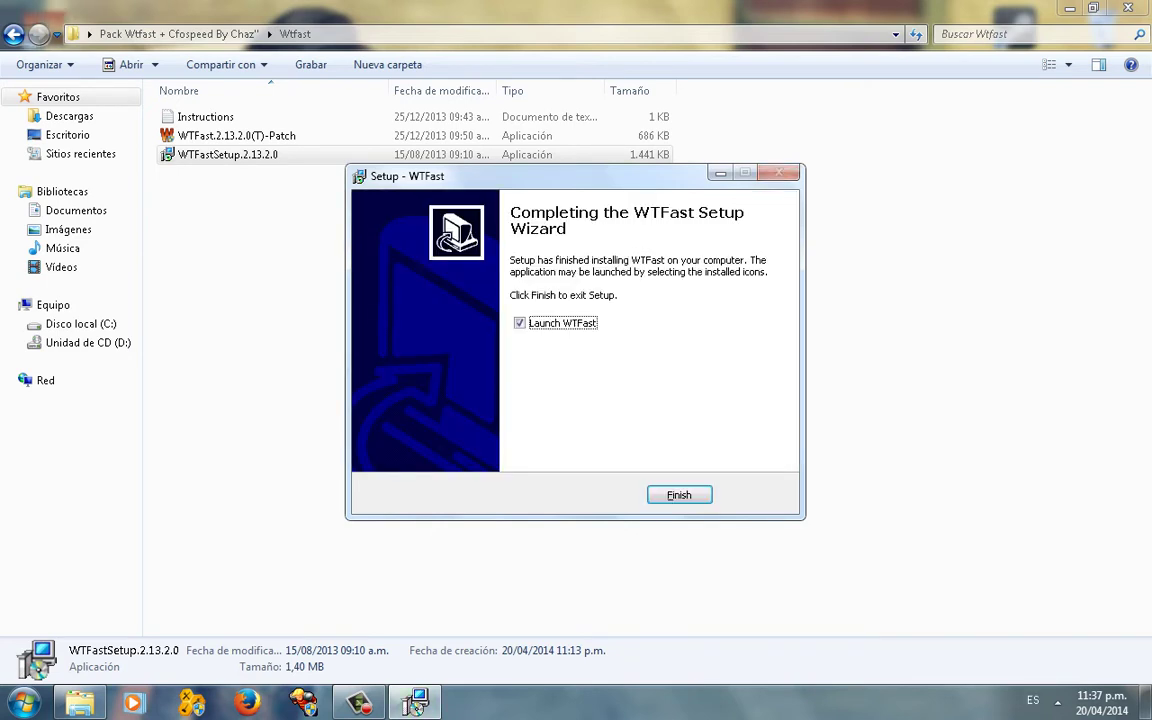
pyautogui.click(520, 323)
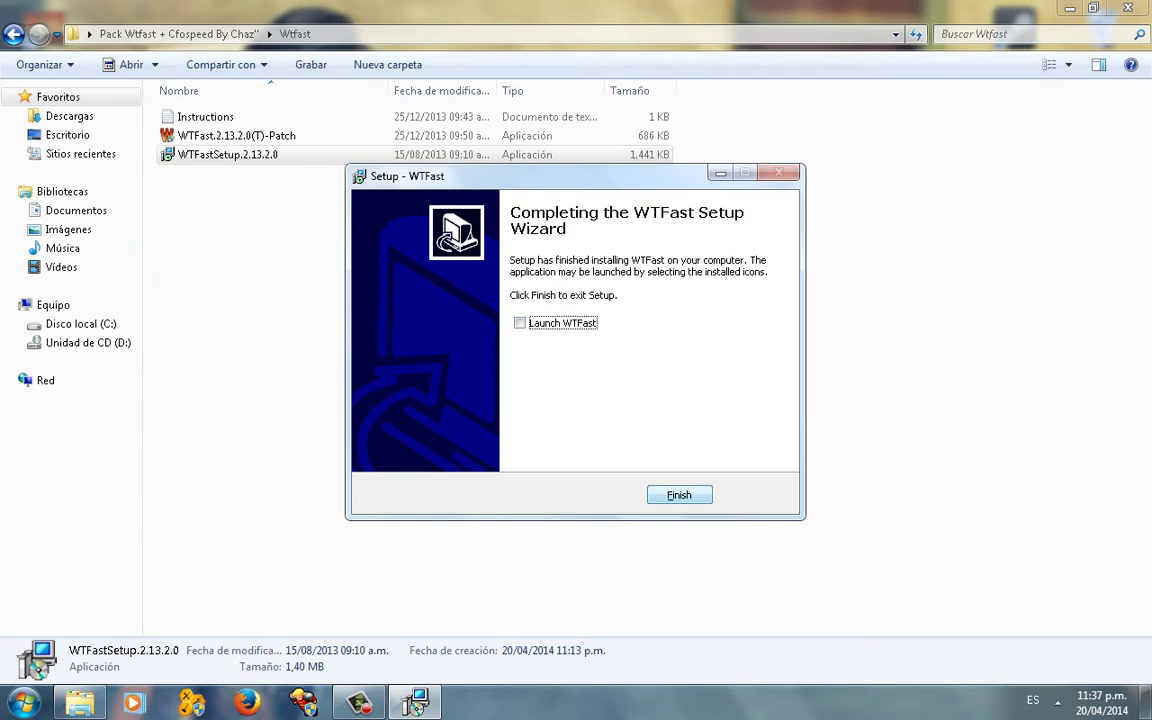
pyautogui.click(679, 495)
pyautogui.click(679, 490)
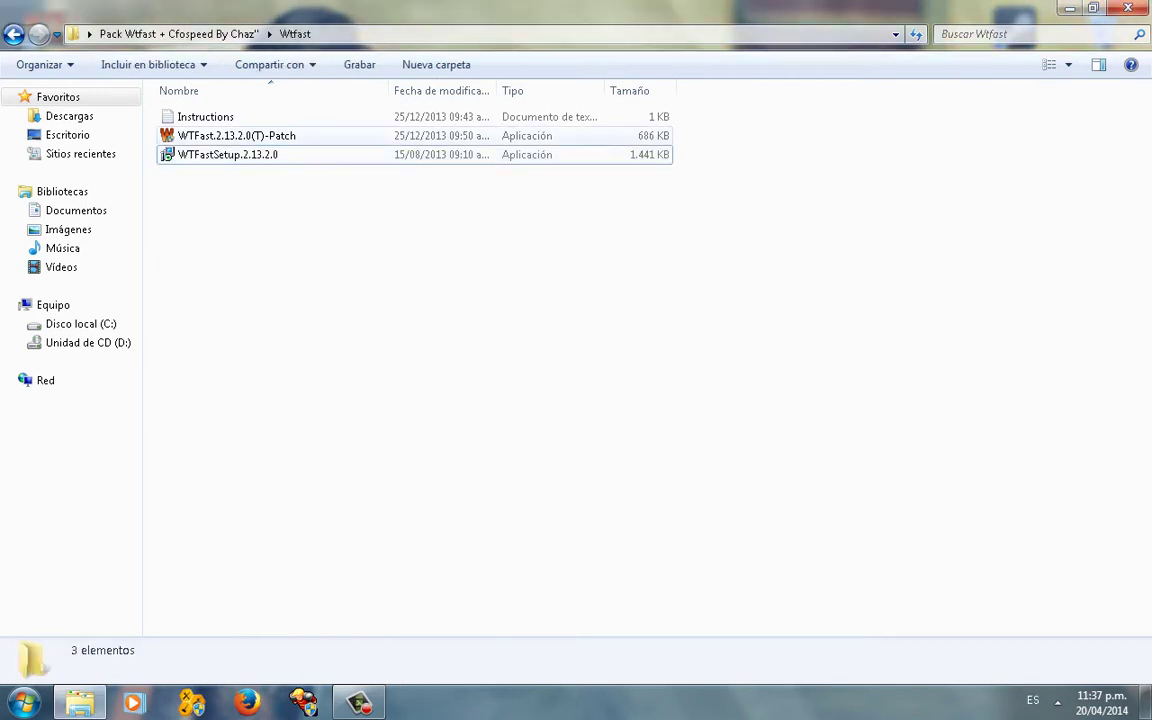
# - Run WTFast.2.13.2.0(T)-Patch as administrator to patch the WTFast client
pyautogui.rightClick(238, 135)
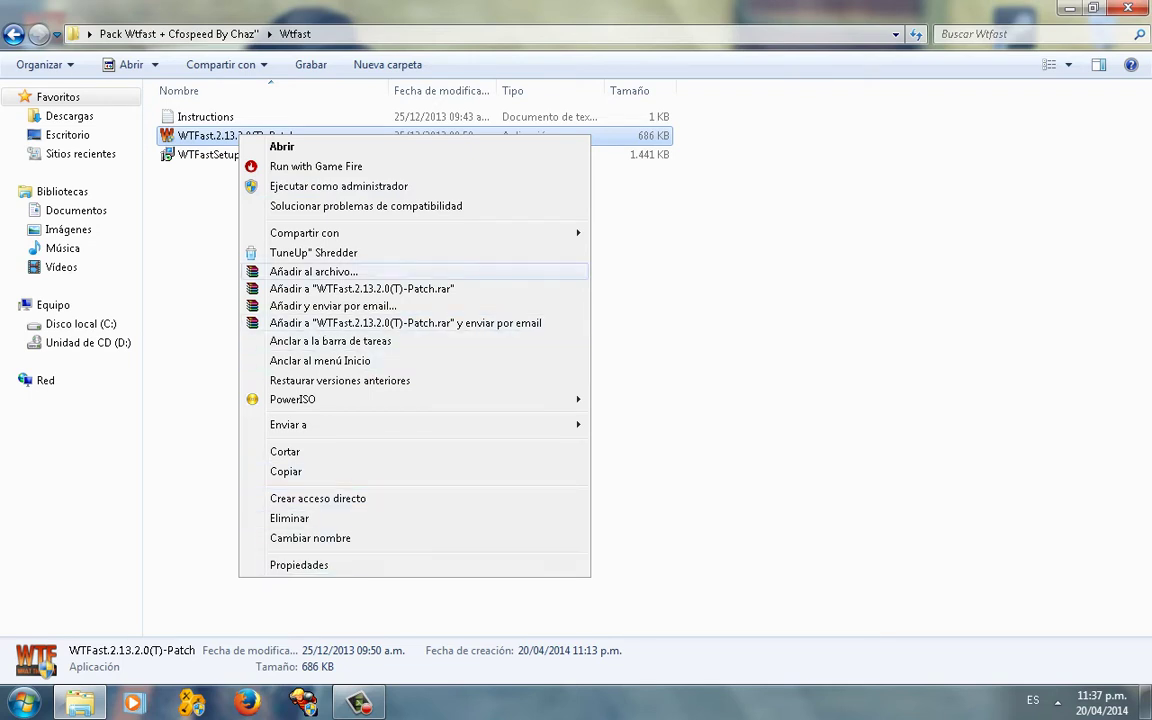
pyautogui.click(338, 186)
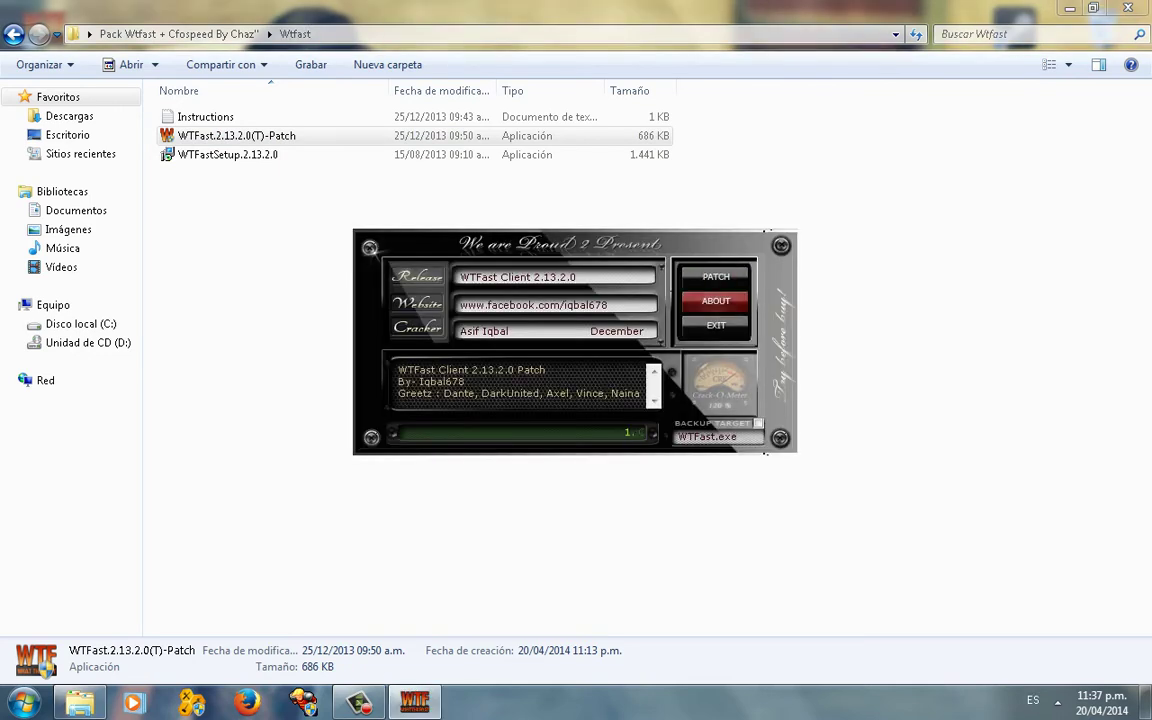
pyautogui.click(716, 301)
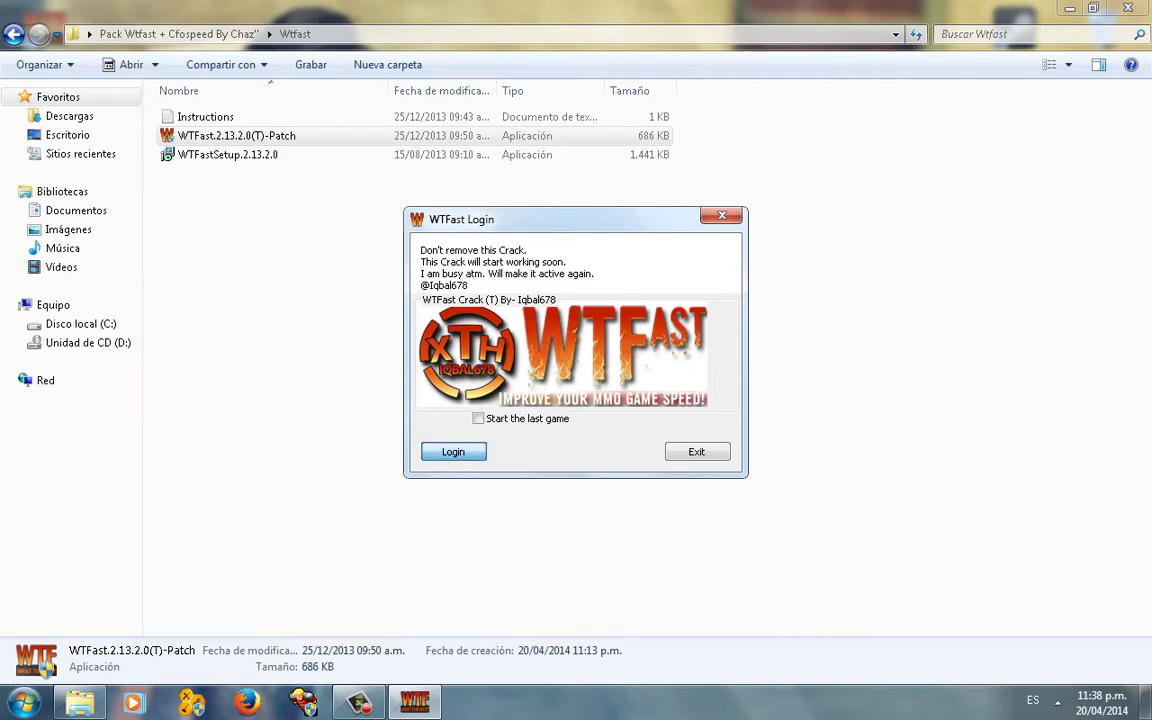
# - Log in to the patched WTFast client without starting the last game, and close its main window
pyautogui.click(453, 452)
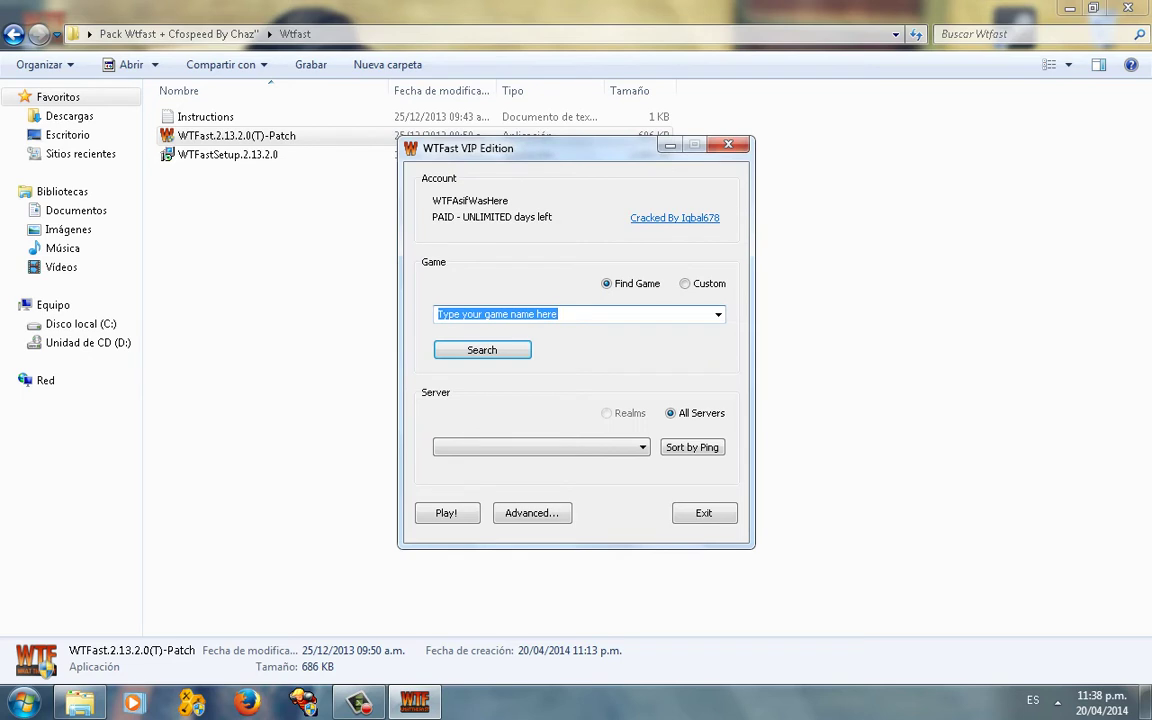
pyautogui.click(728, 145)
# - Open the ACER personal folder and choose to show hidden files, folders and drives in its folder options
pyautogui.click(23, 702)
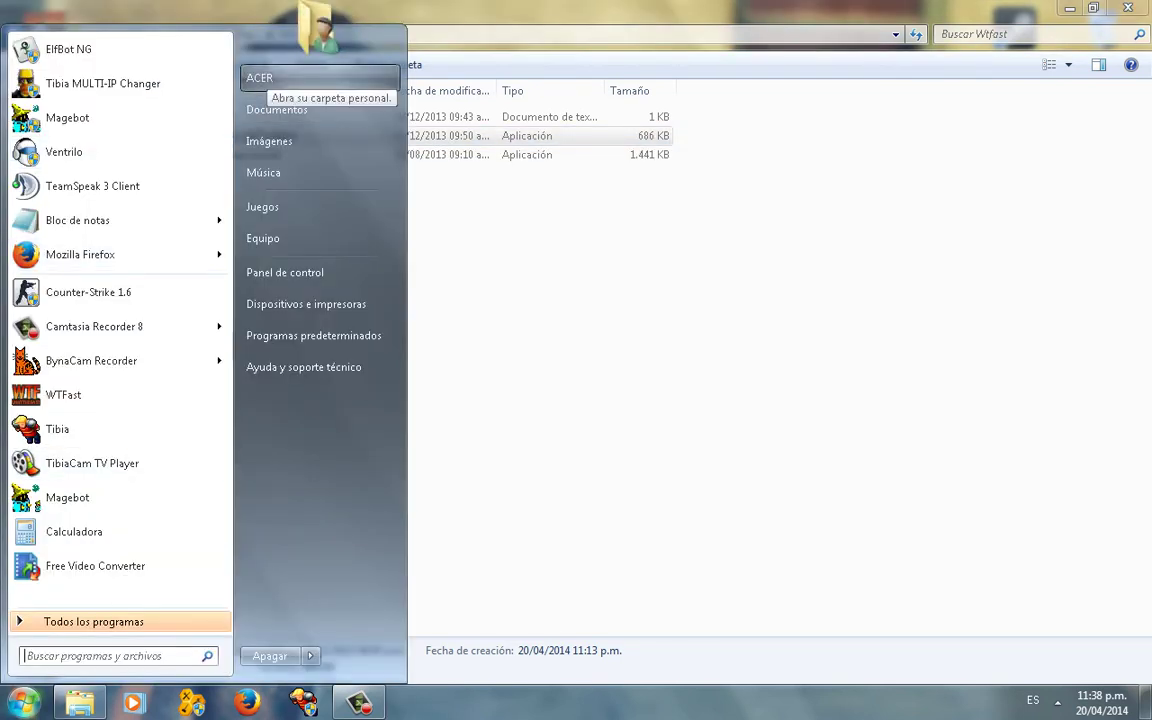
pyautogui.click(300, 77)
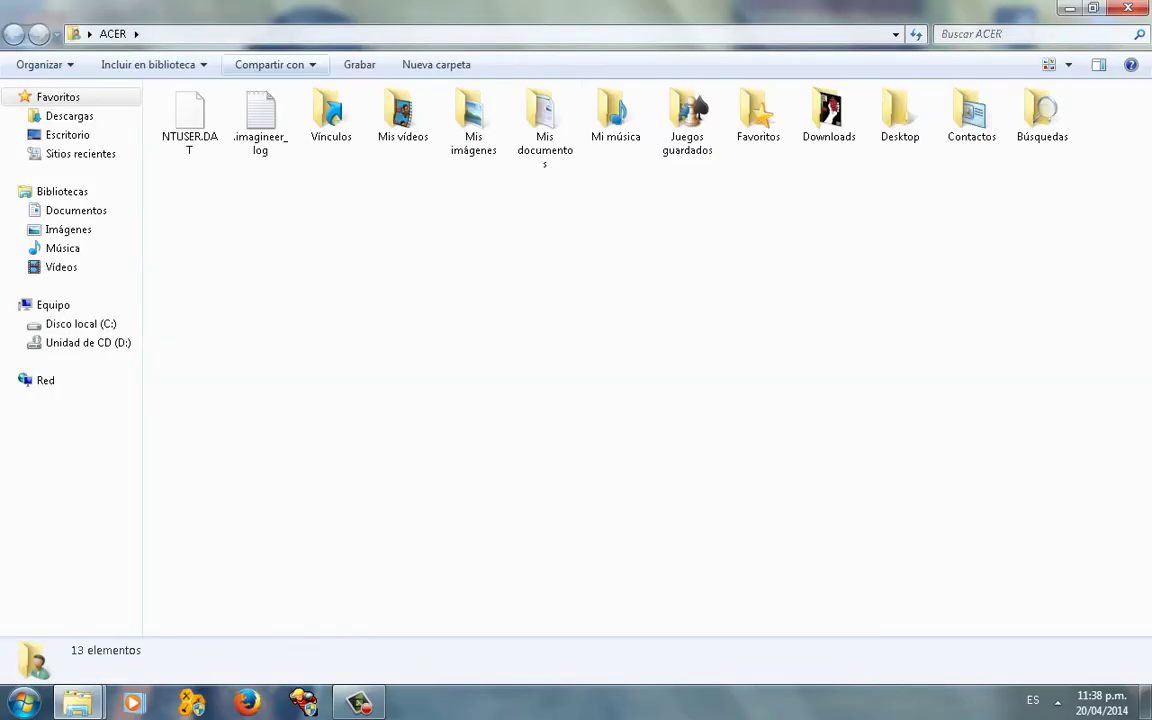
pyautogui.click(40, 64)
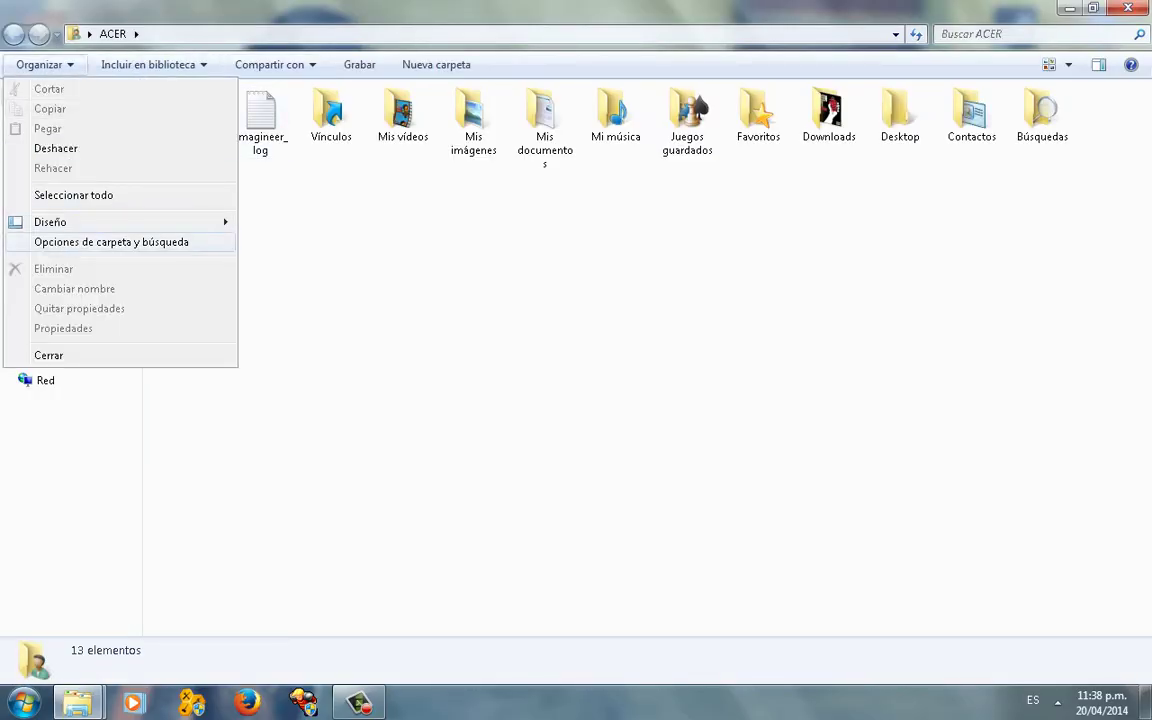
pyautogui.click(70, 242)
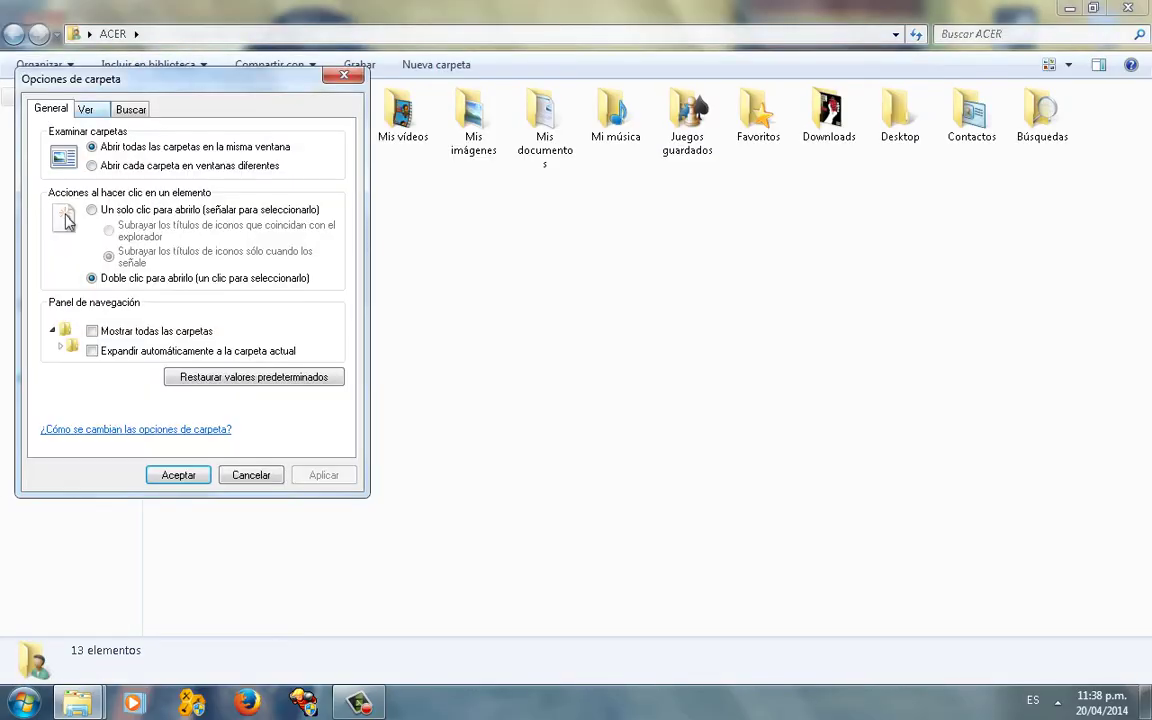
pyautogui.click(86, 109)
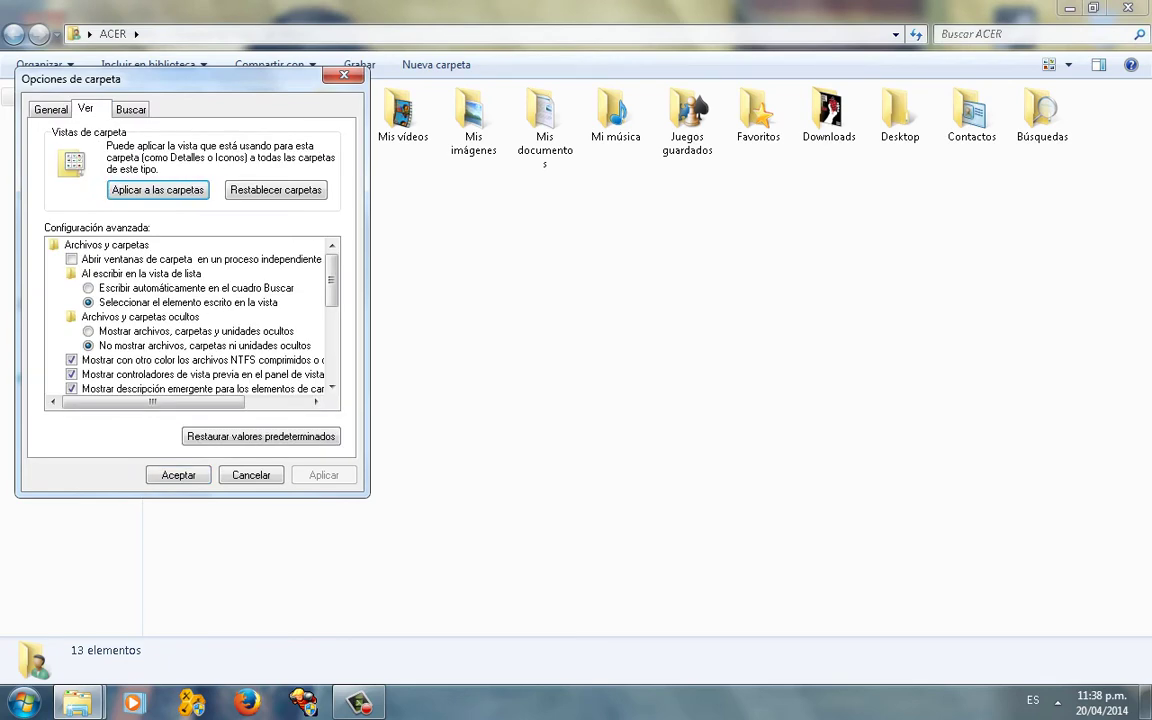
pyautogui.click(89, 331)
# - Turn off hiding of protected operating system files, accept the warning, and apply the folder options
pyautogui.moveTo(332, 280); pyautogui.dragTo(332, 345)
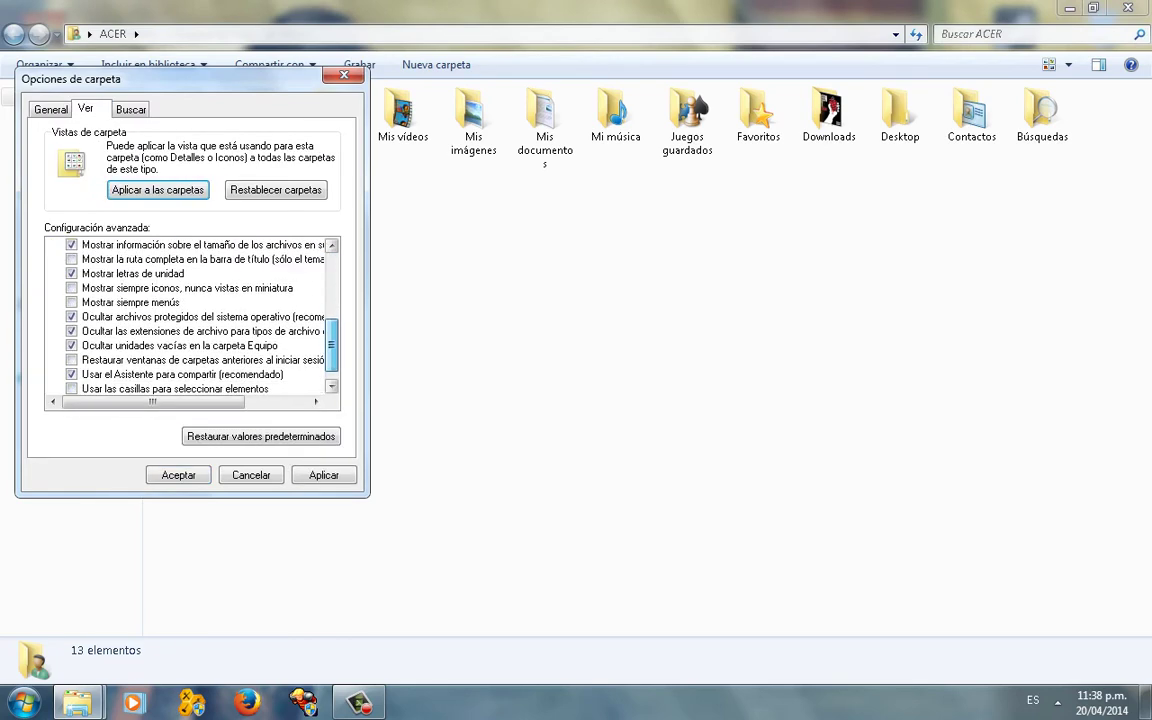
pyautogui.scroll(-1, 190, 310)
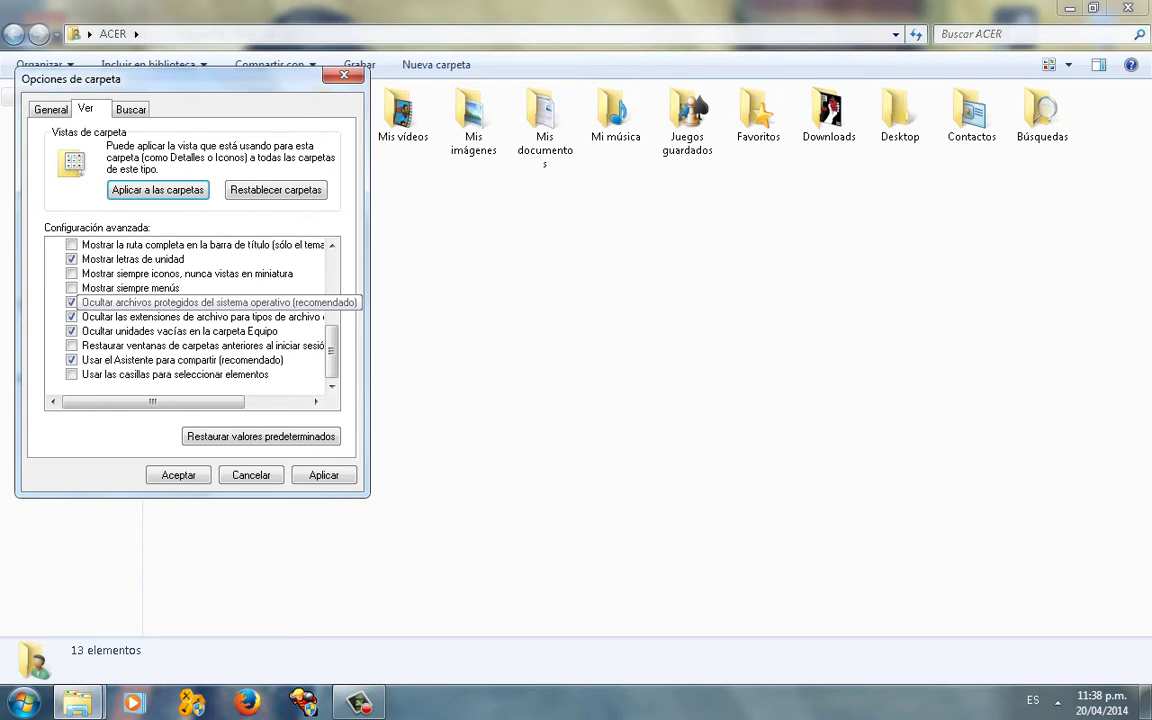
pyautogui.click(150, 302)
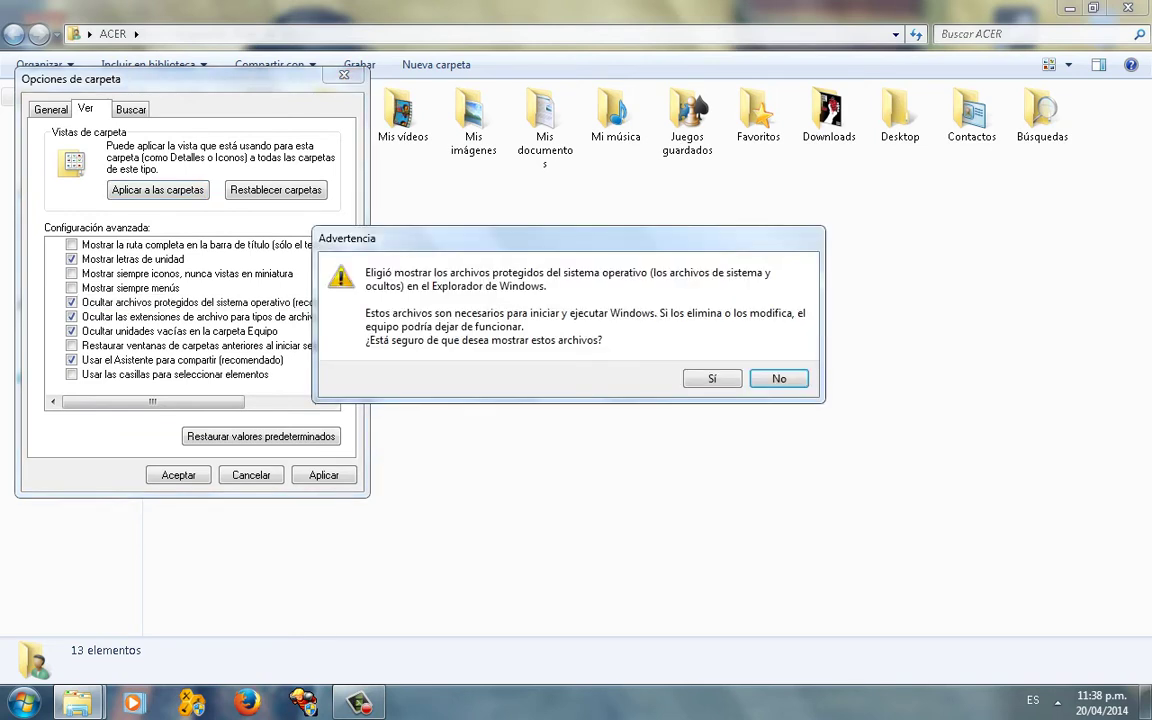
pyautogui.click(712, 379)
pyautogui.click(324, 475)
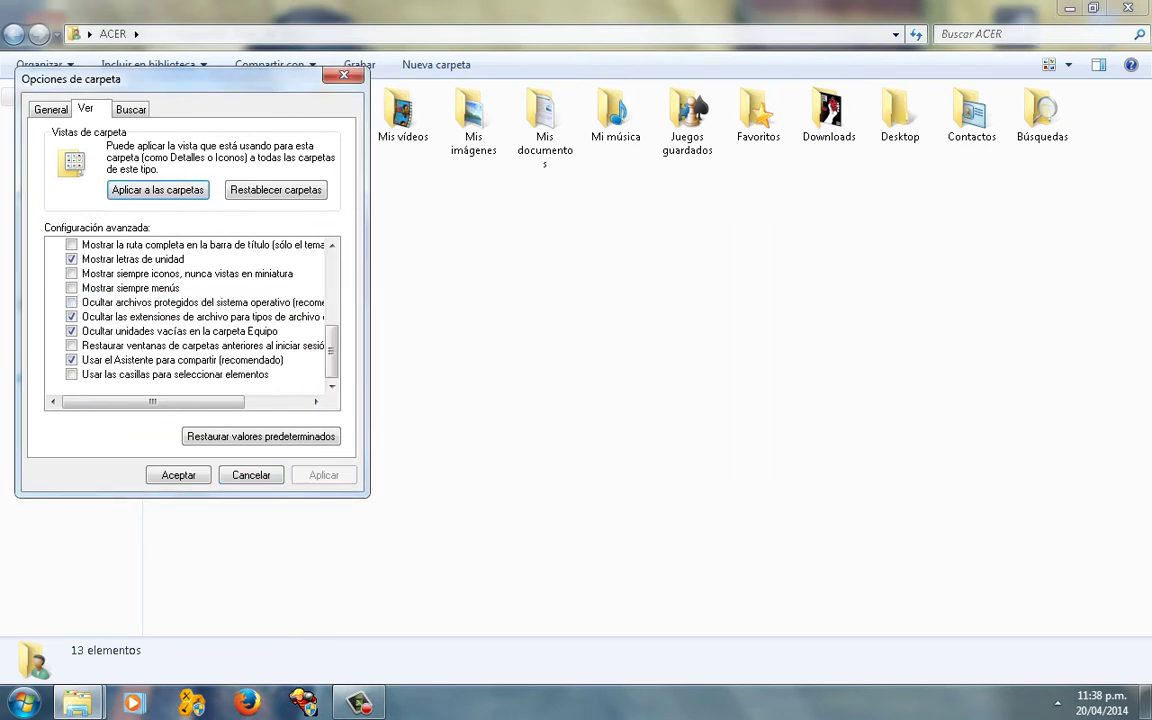
pyautogui.click(178, 475)
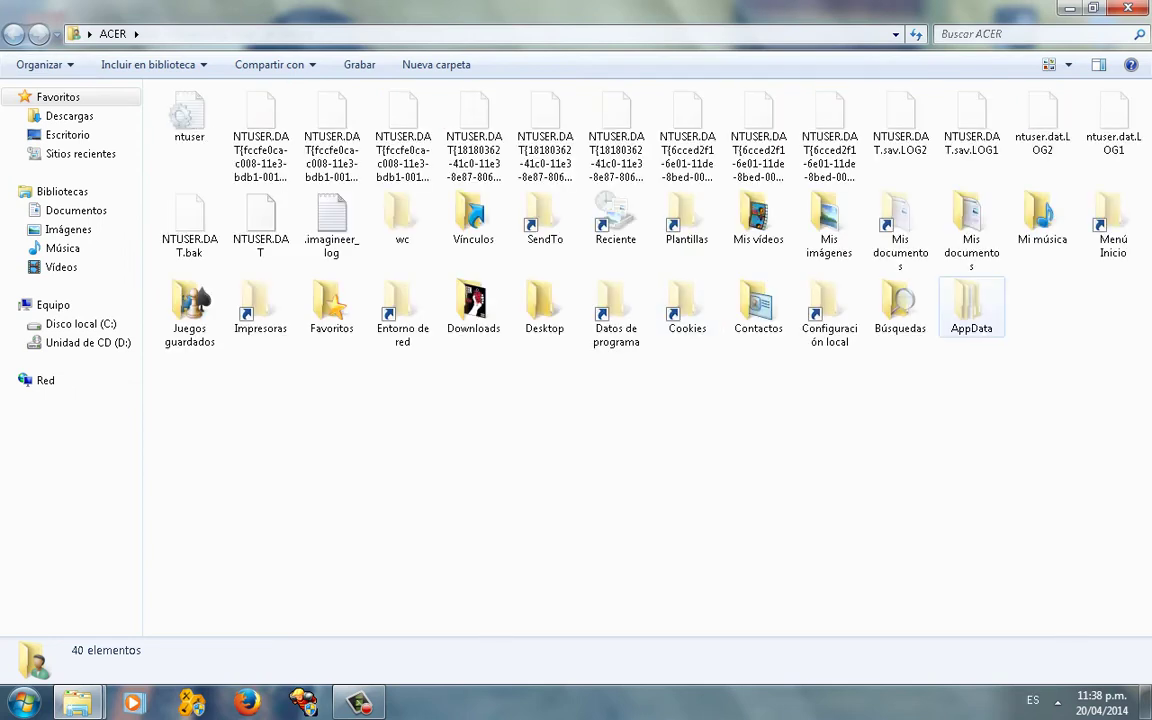
# - Open the Local folder inside AppData in the ACER personal folder
pyautogui.click(971, 308)
pyautogui.doubleClick(971, 308)
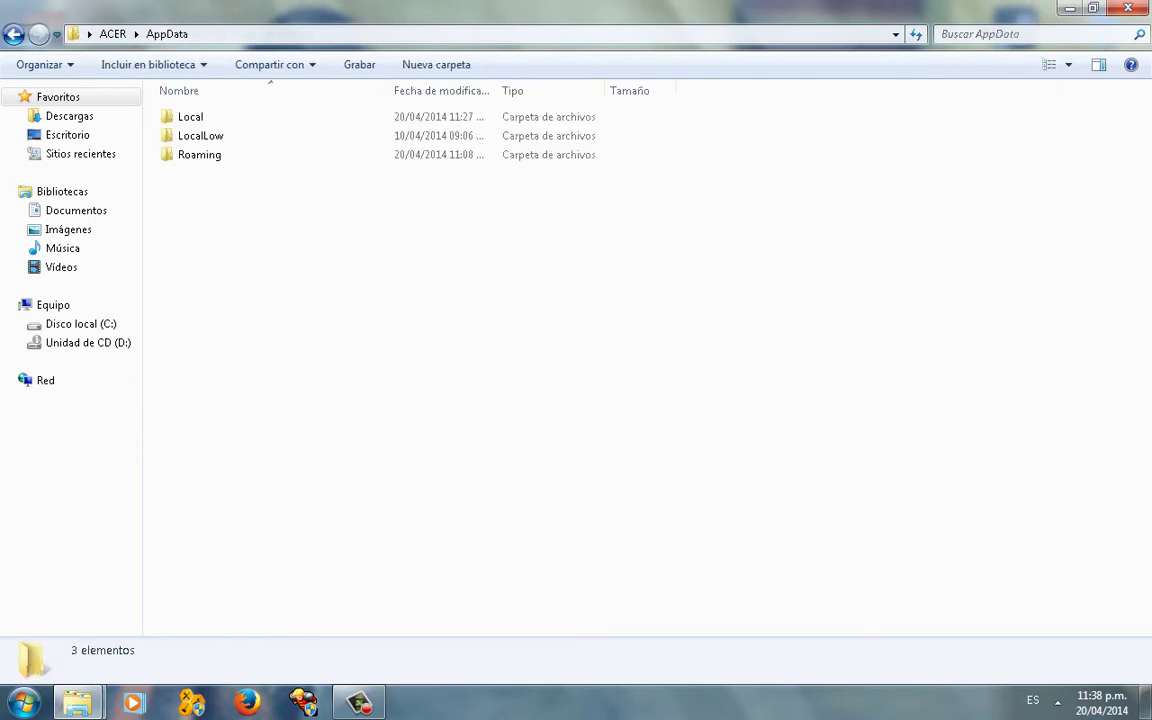
pyautogui.doubleClick(195, 116)
pyautogui.scroll(-3, 232, 128)
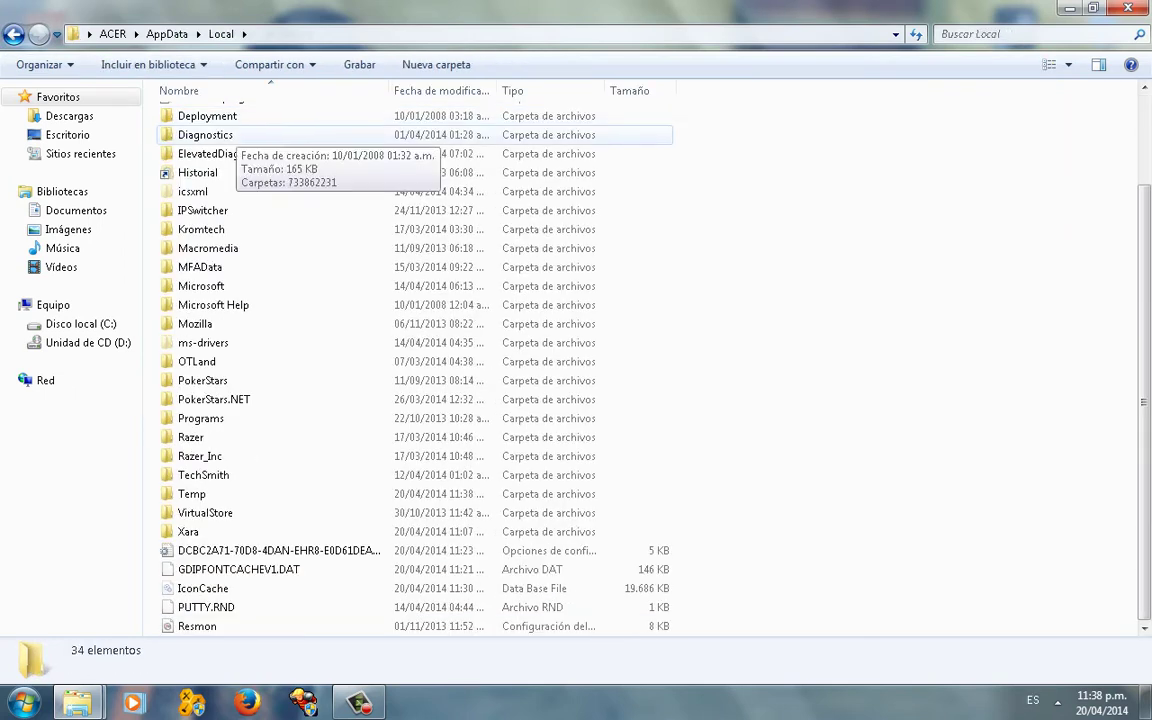
# - Delete the configuration file DCBC2A71-70D8-4DAN-EHR8-E0D61DEA3FDF from the Local folder
pyautogui.click(250, 551)
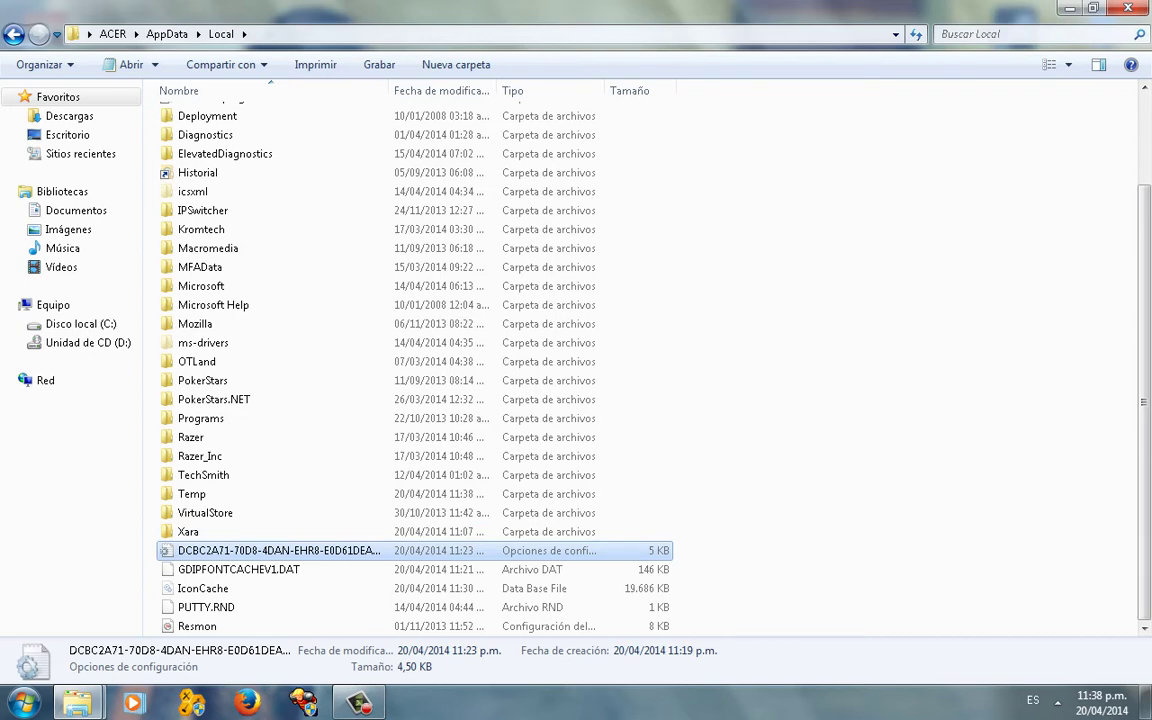
pyautogui.rightClick(233, 549)
pyautogui.click(284, 489)
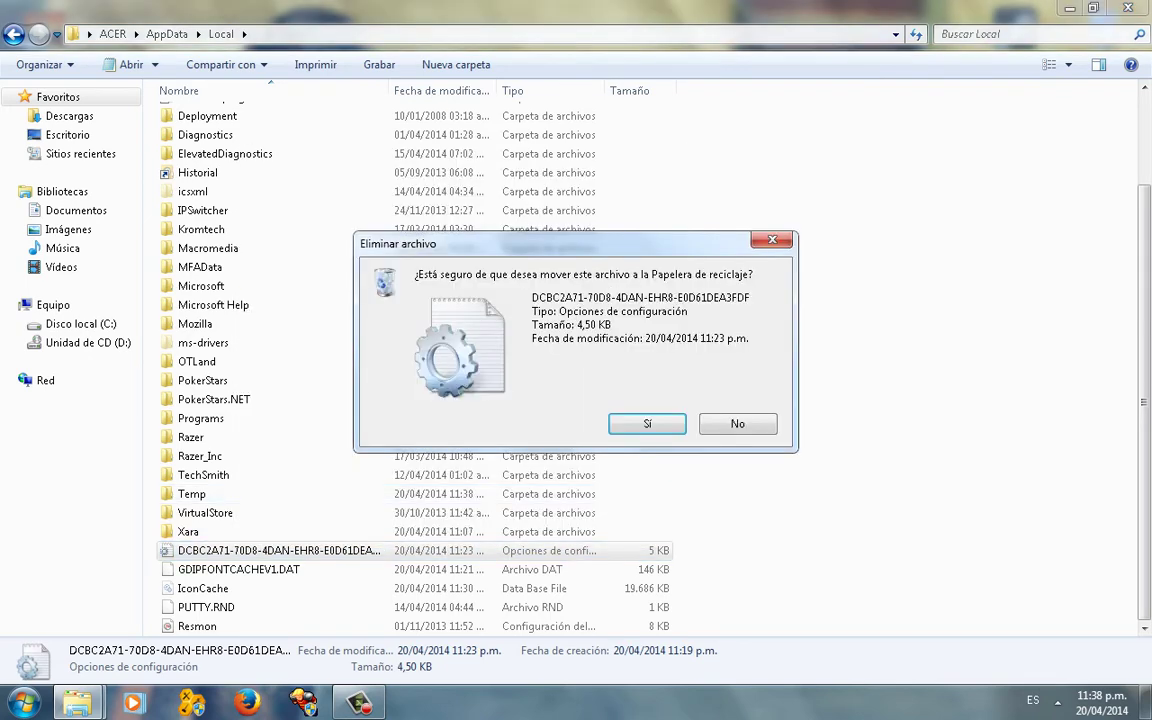
pyautogui.press('Return')
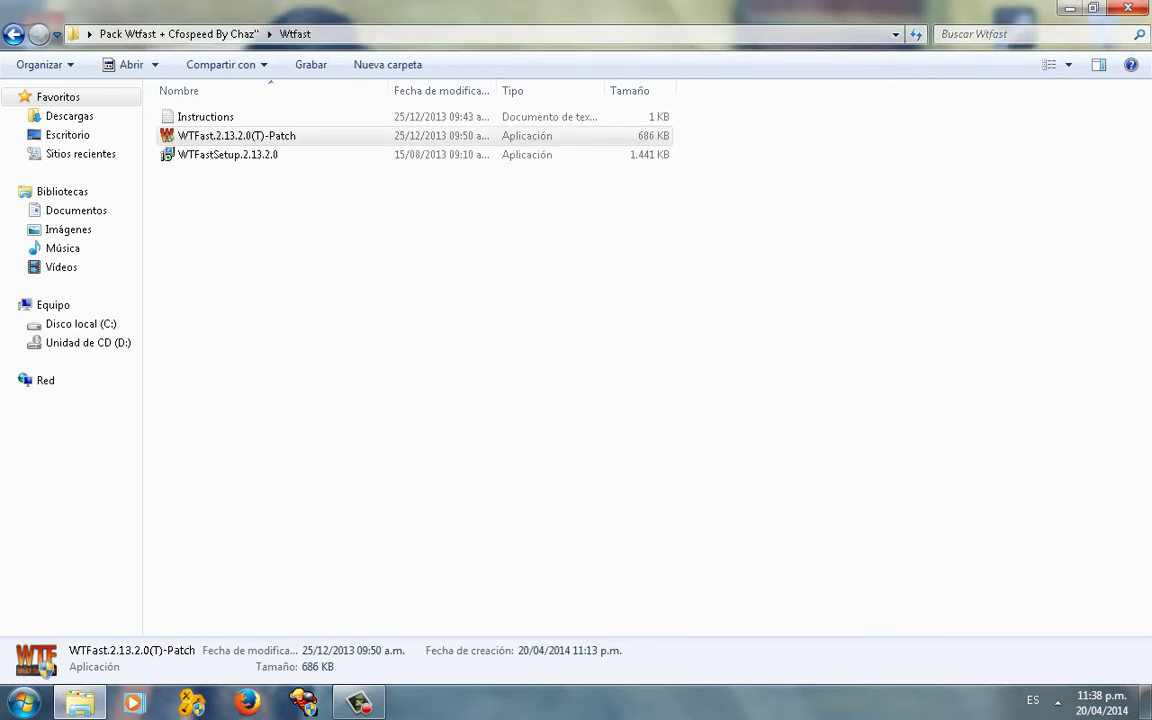
# - Run cfosspeed-v904 as administrator from the Trial Reset + Cfosspeed folder of the pack
pyautogui.click(400, 290)
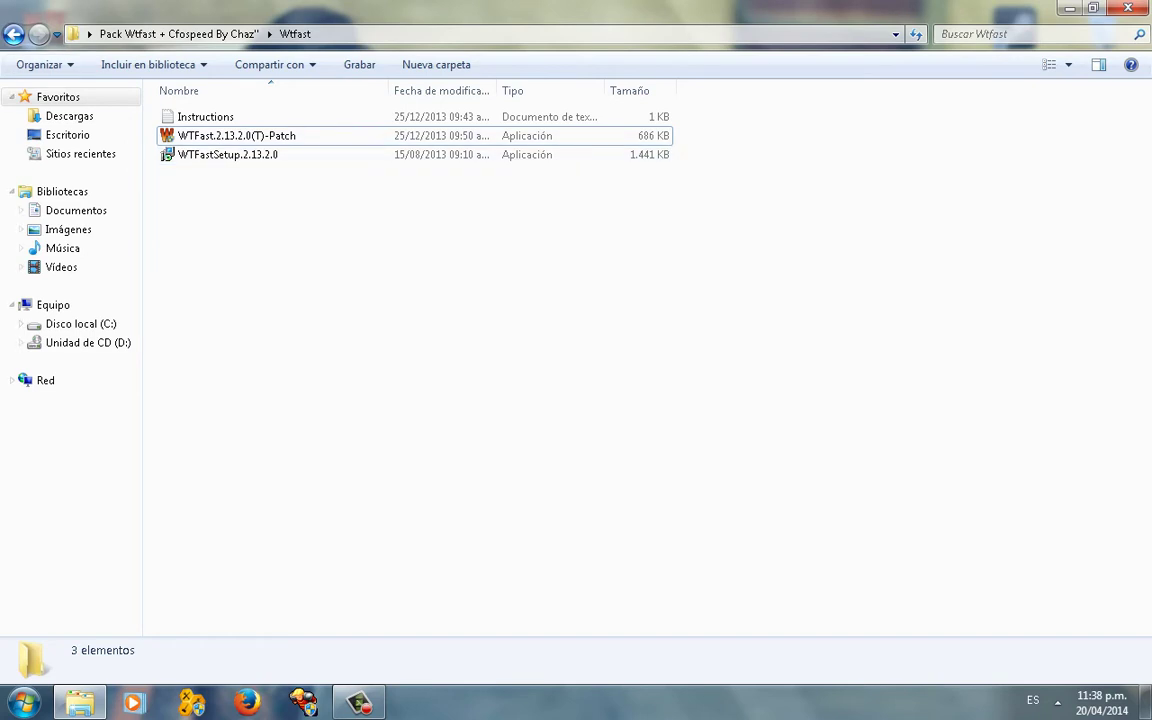
pyautogui.click(14, 34)
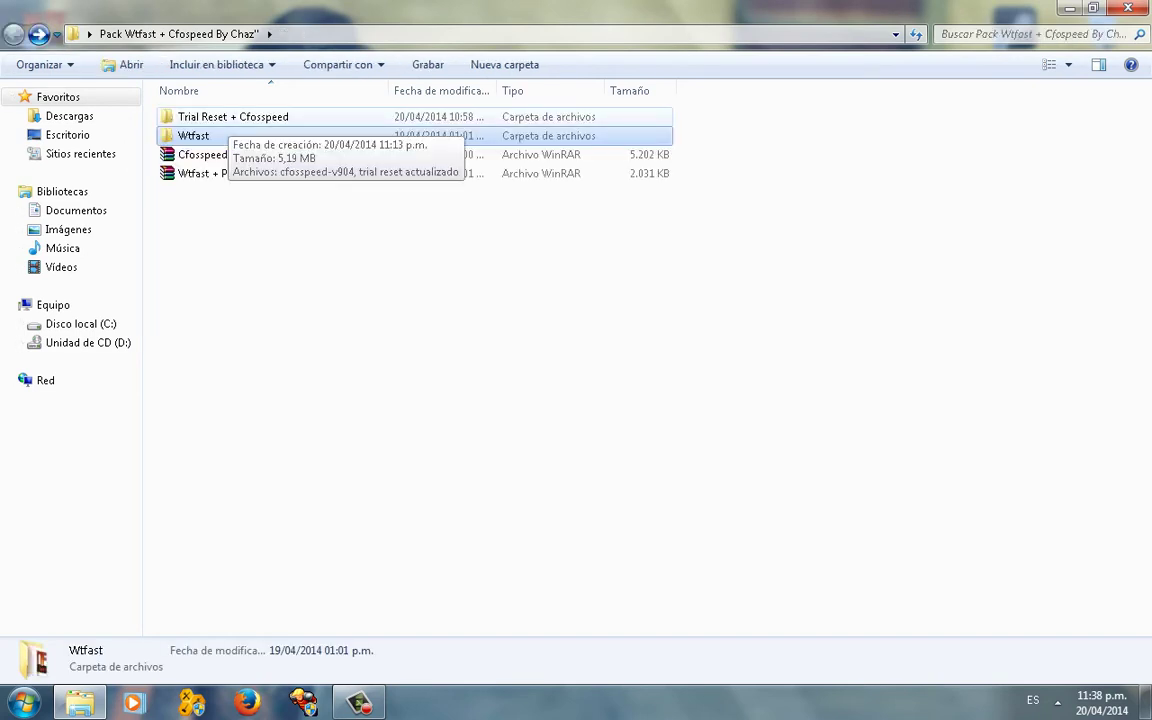
pyautogui.doubleClick(214, 118)
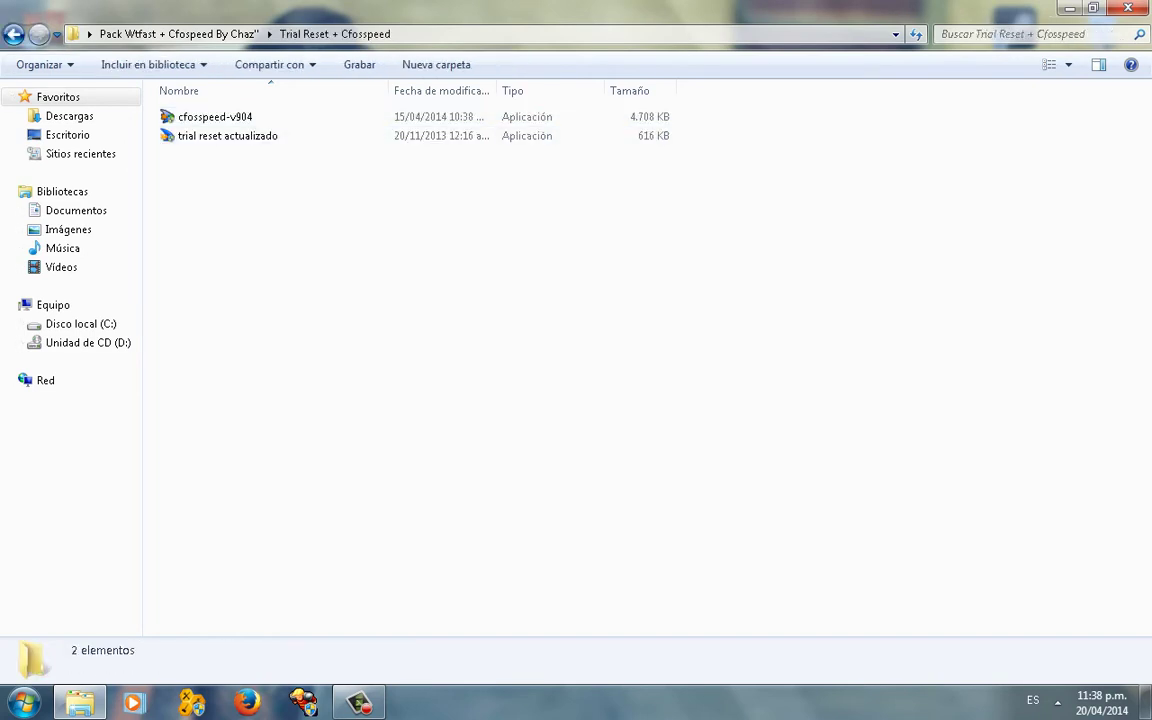
pyautogui.rightClick(212, 118)
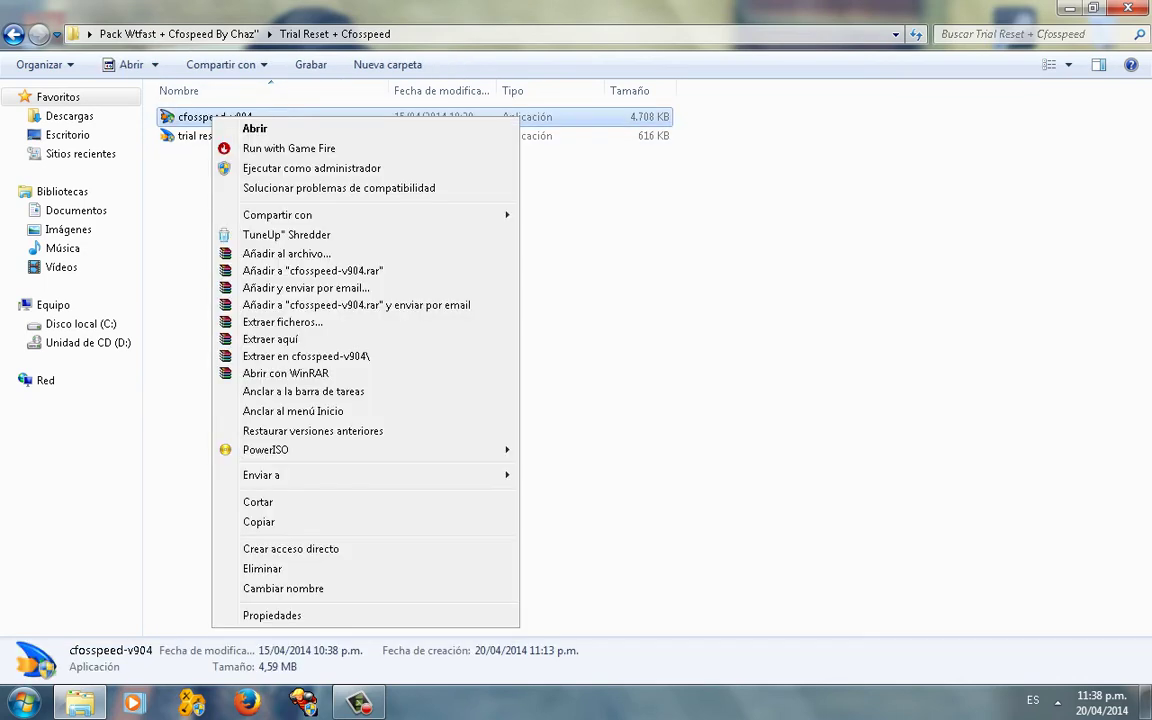
pyautogui.click(606, 290)
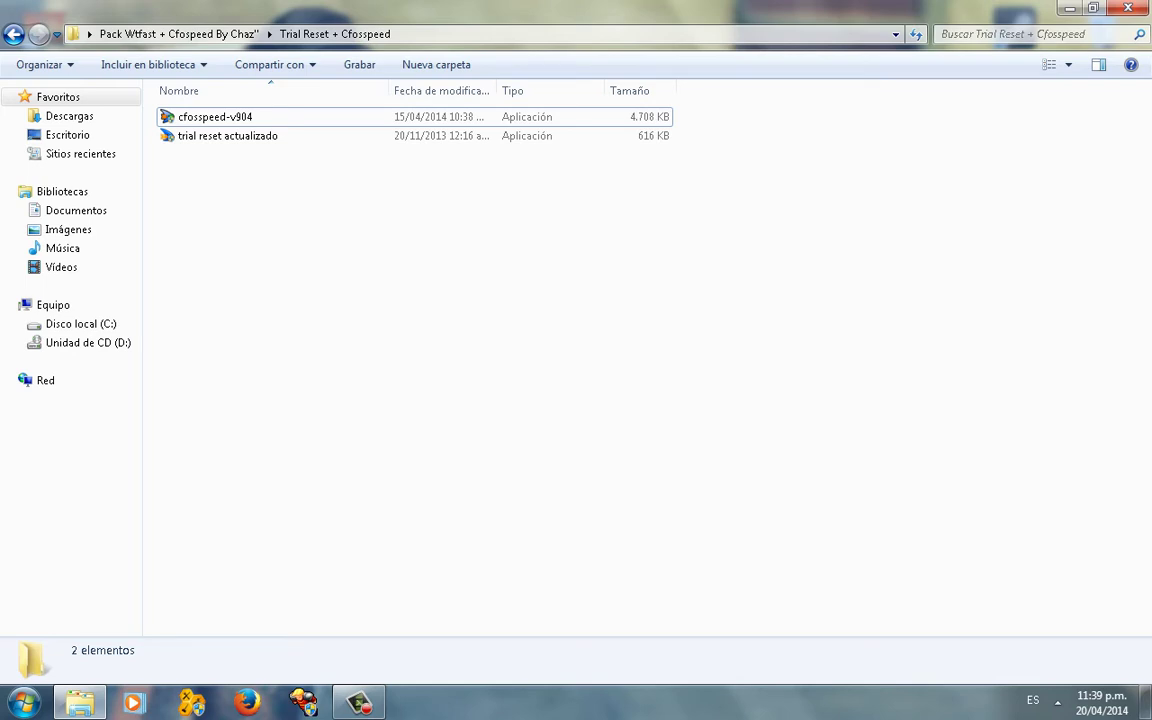
pyautogui.rightClick(190, 116)
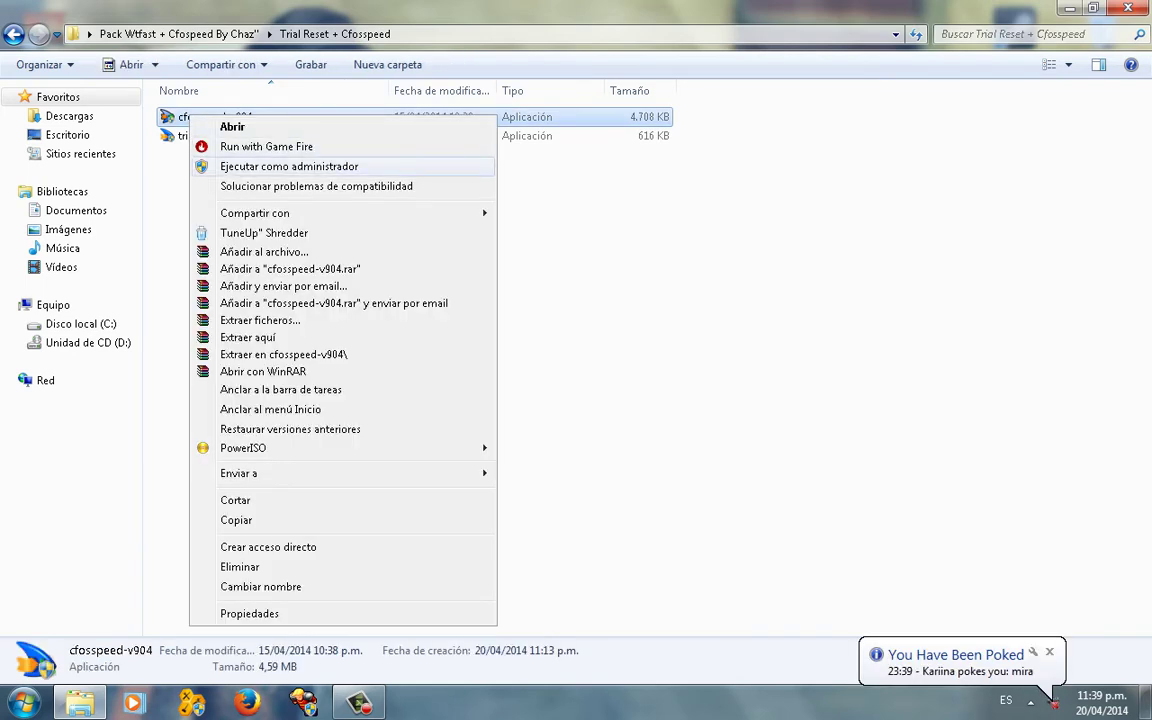
pyautogui.click(289, 166)
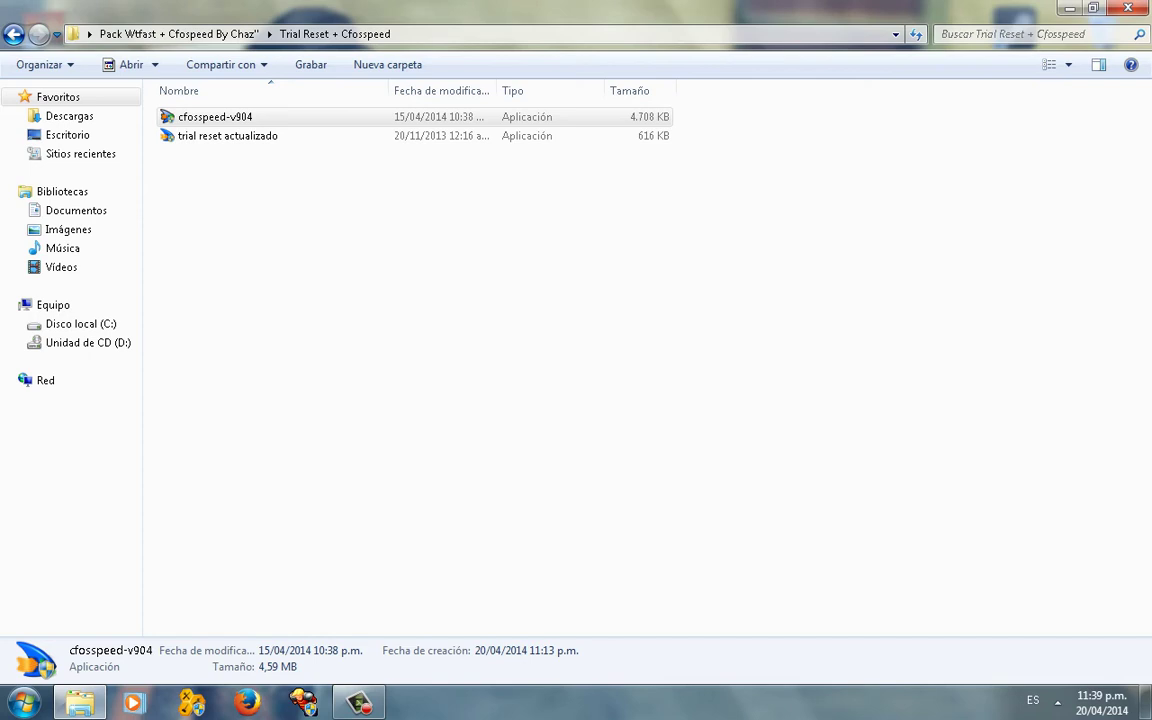
# - Keep Castellano as the installer language, agree to the license, and start the cFosSpeed installation with anonymous usage statistics kept on
pyautogui.click(575, 451)
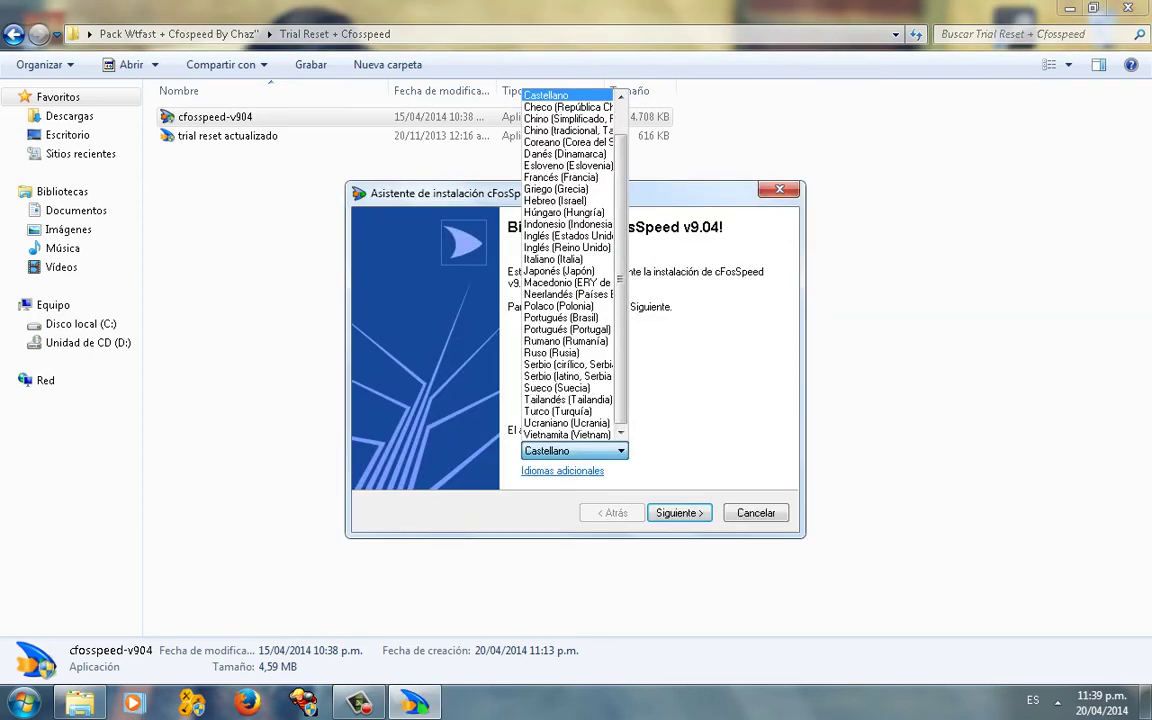
pyautogui.click(575, 451)
pyautogui.click(680, 513)
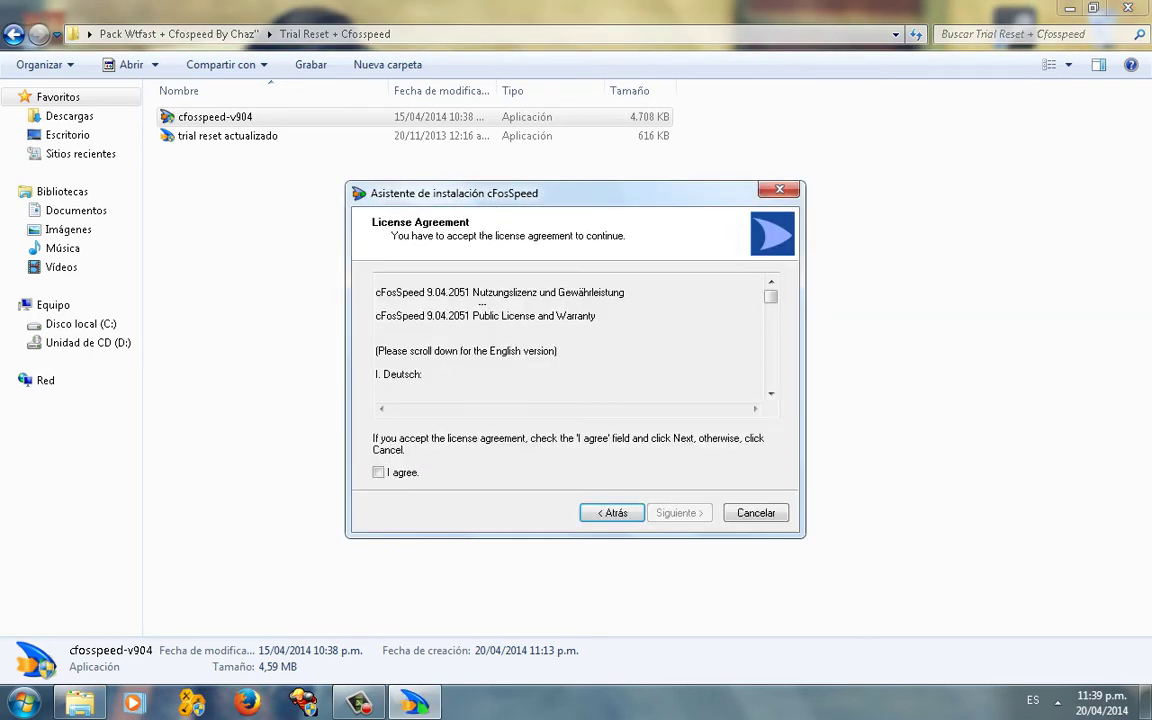
pyautogui.click(379, 472)
pyautogui.click(680, 513)
pyautogui.press('Return')
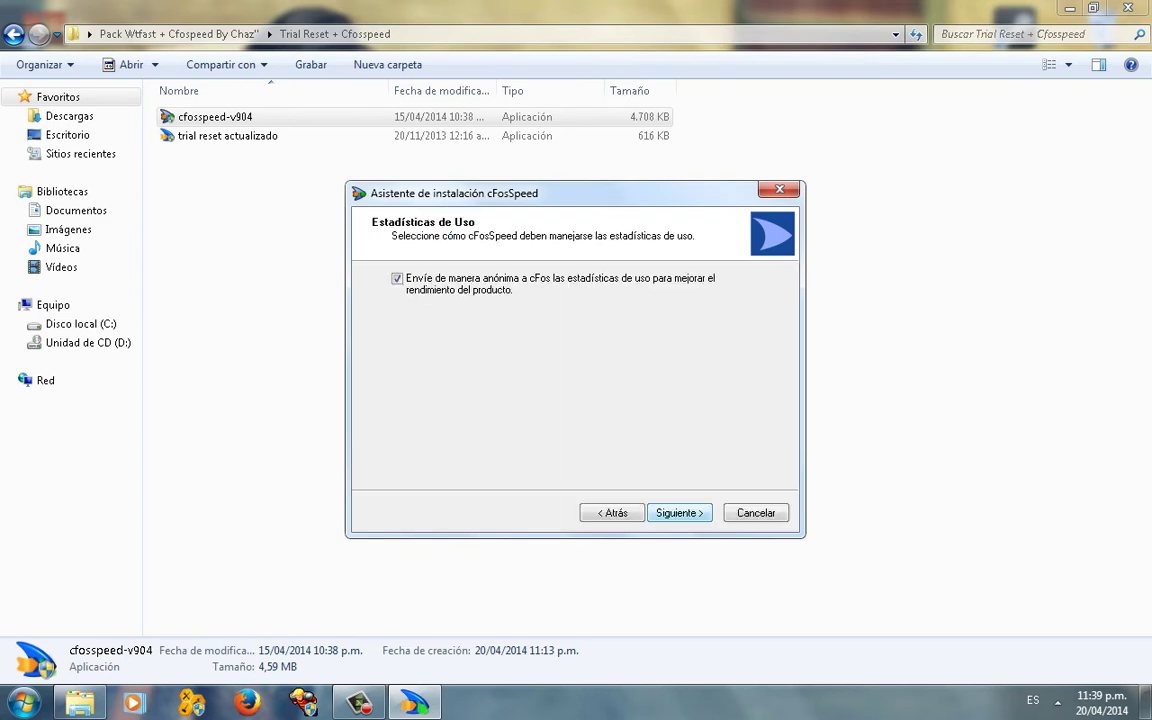
pyautogui.press('Return')
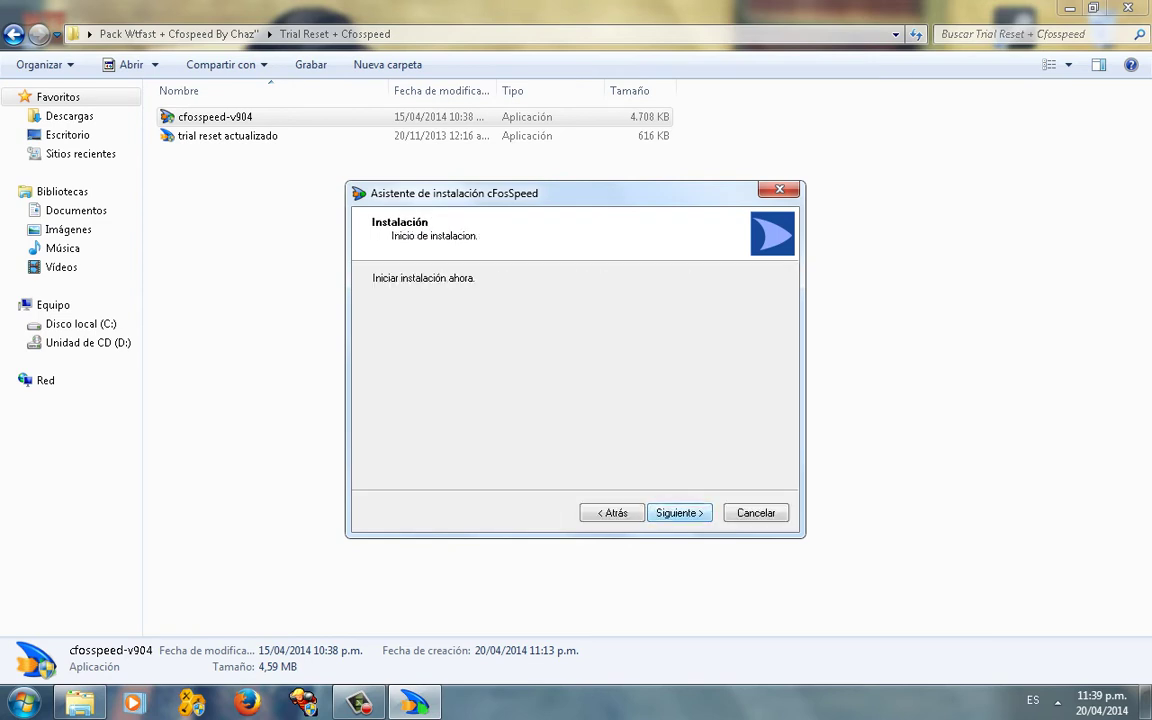
pyautogui.press('Return')
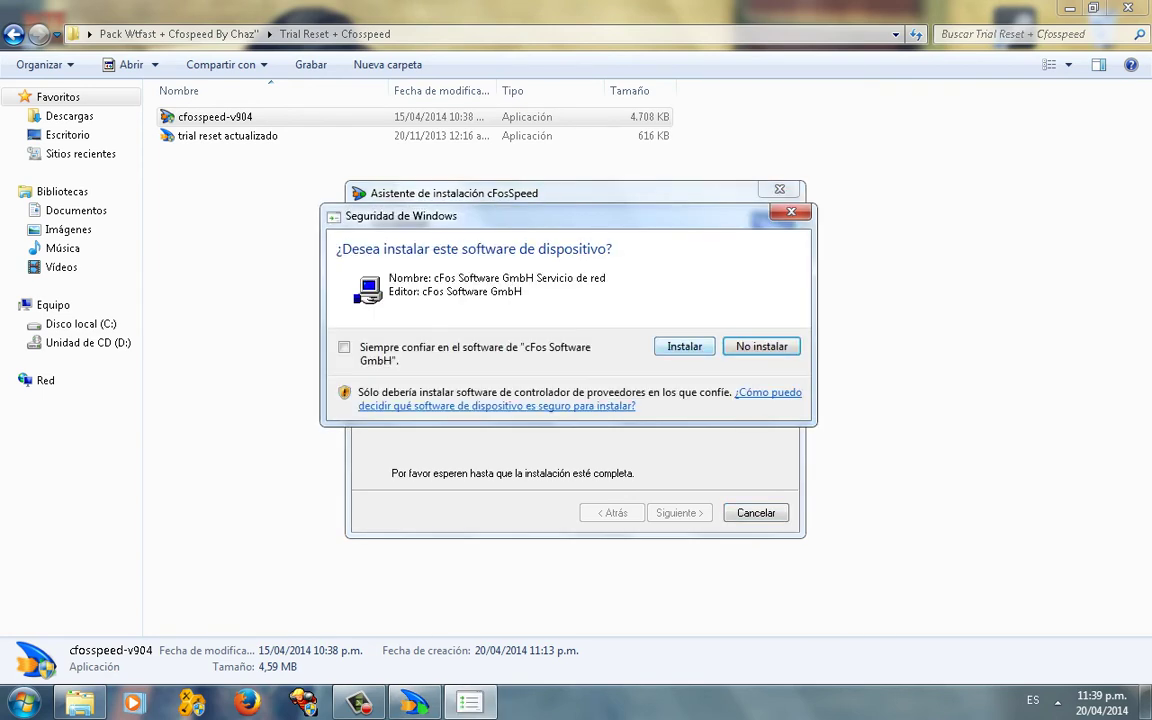
# - Allow the cFos Software GmbH network service to install and finish the wizard without showing the latest cFosSpeed features
pyautogui.click(685, 347)
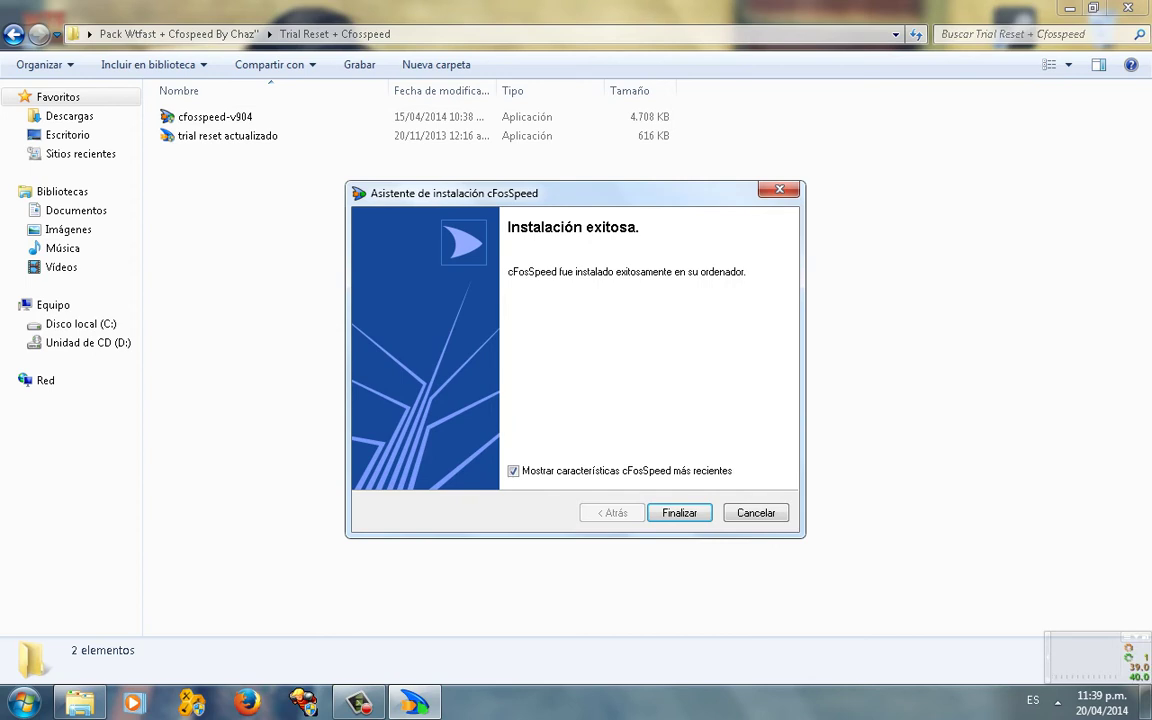
pyautogui.click(513, 471)
pyautogui.press('Return')
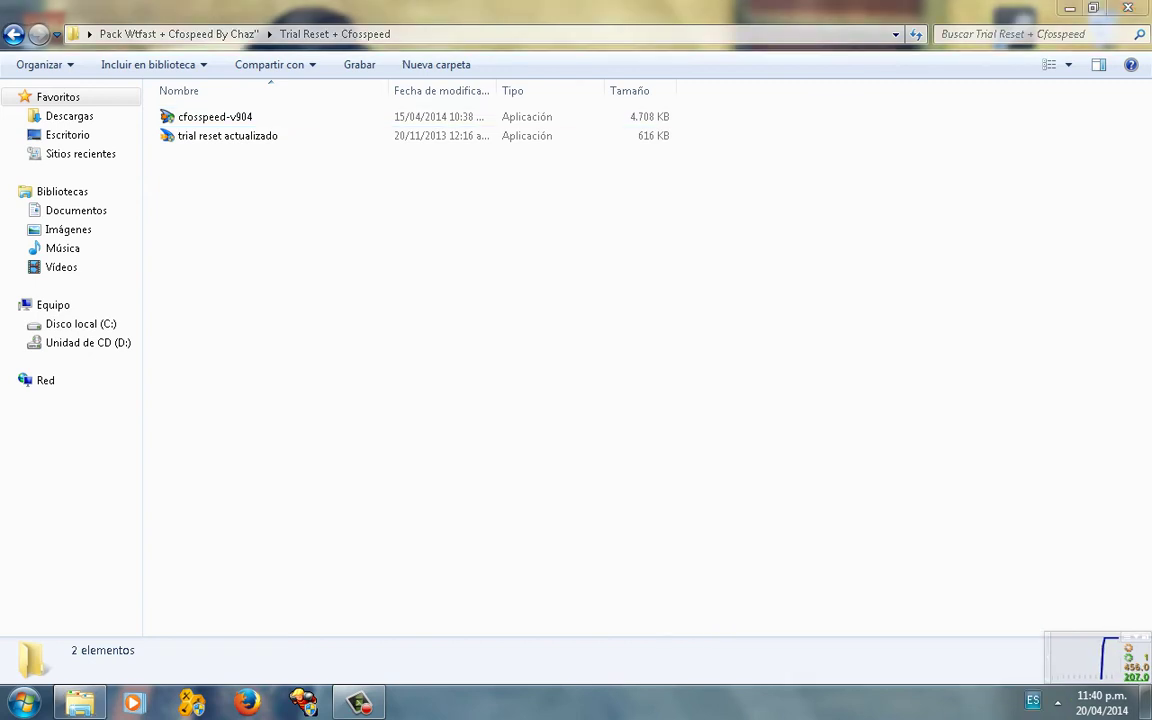
# - Open the preferences of the running cFosSpeed program and maximize the preferences window
pyautogui.click(1057, 703)
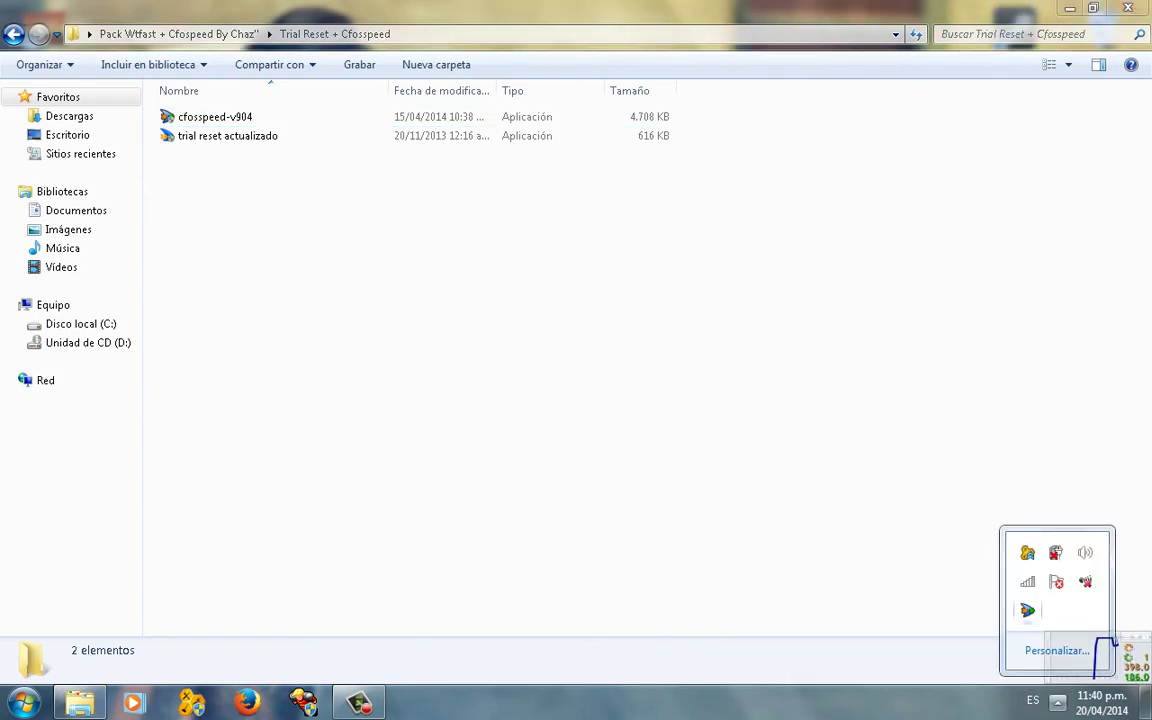
pyautogui.rightClick(1030, 609)
pyautogui.moveTo(888, 539)
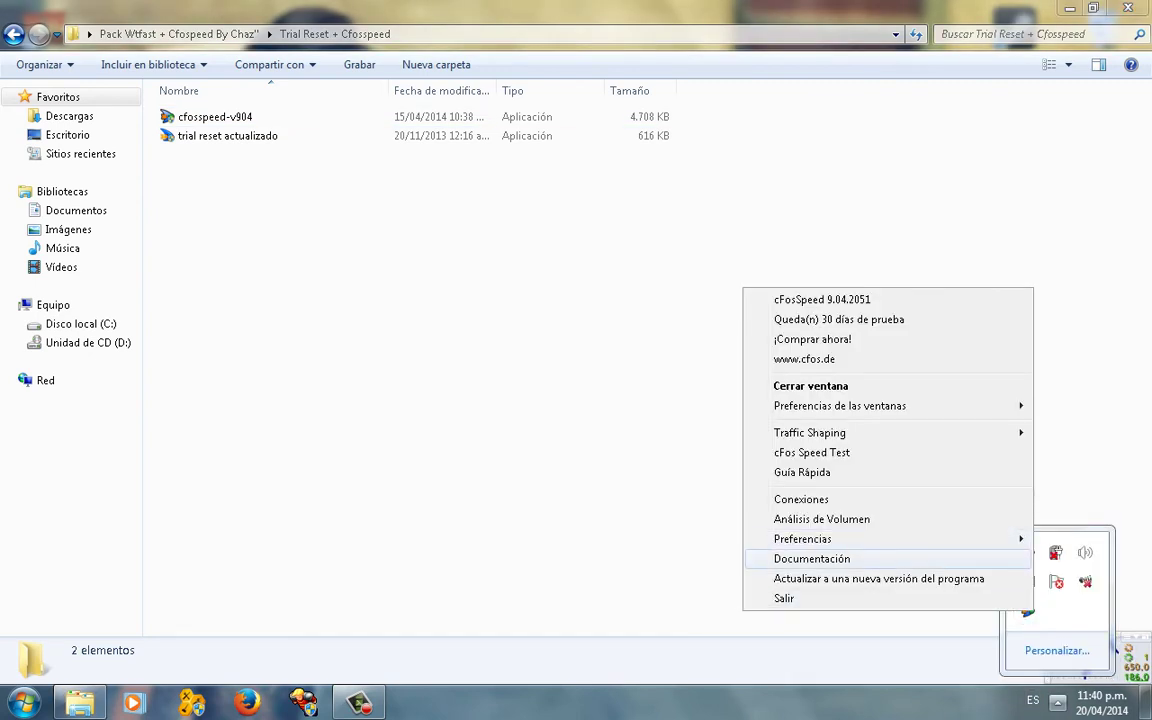
pyautogui.click(587, 539)
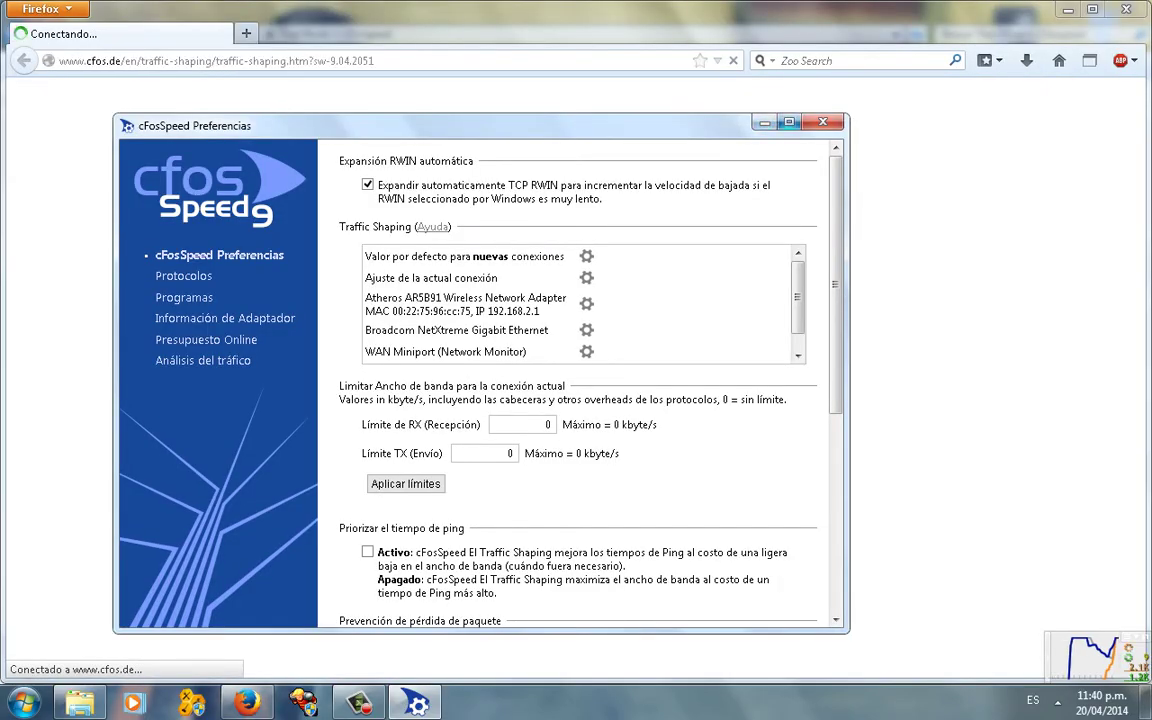
pyautogui.click(789, 122)
# - Enable automatic MSS (MTU) optimization and ping time prioritization in the cFosSpeed preferences, leaving the firewall off
pyautogui.scroll(-3, 789, 124)
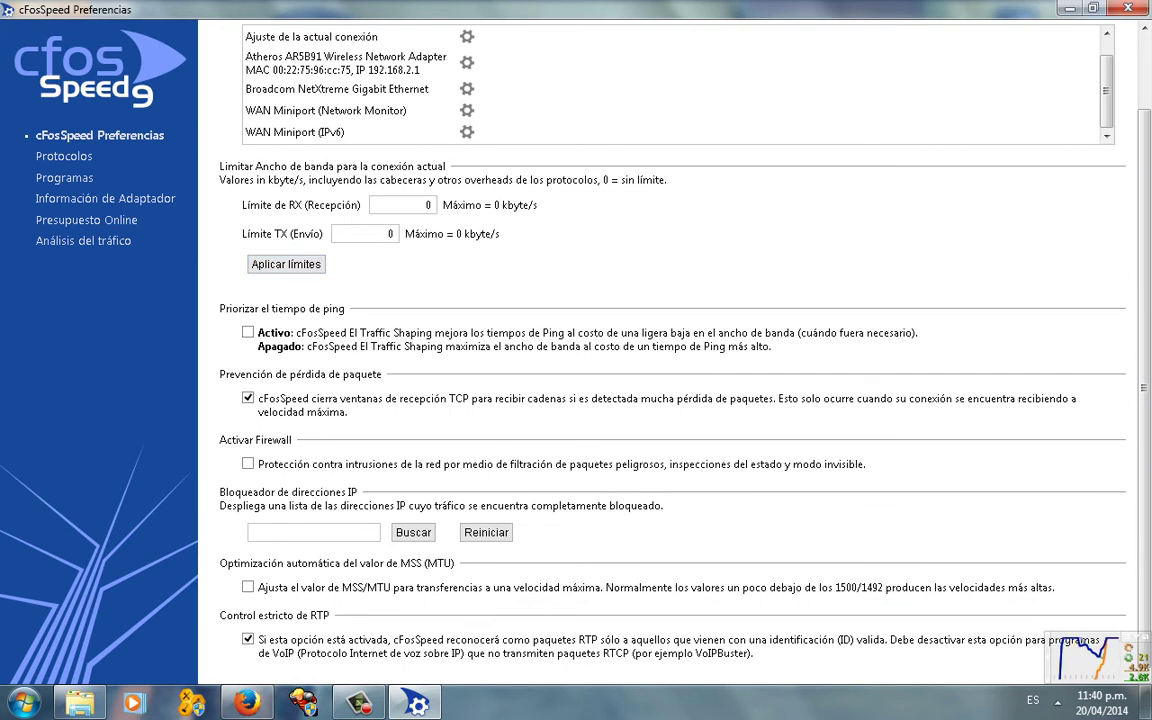
pyautogui.click(248, 587)
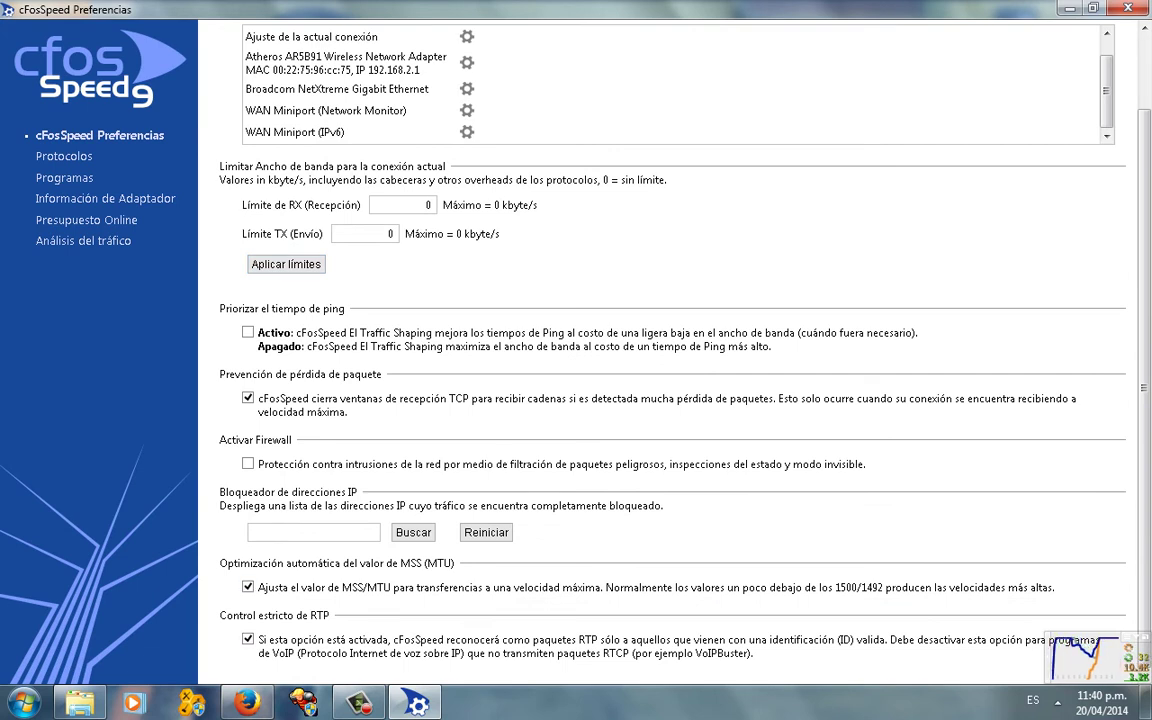
pyautogui.click(248, 463)
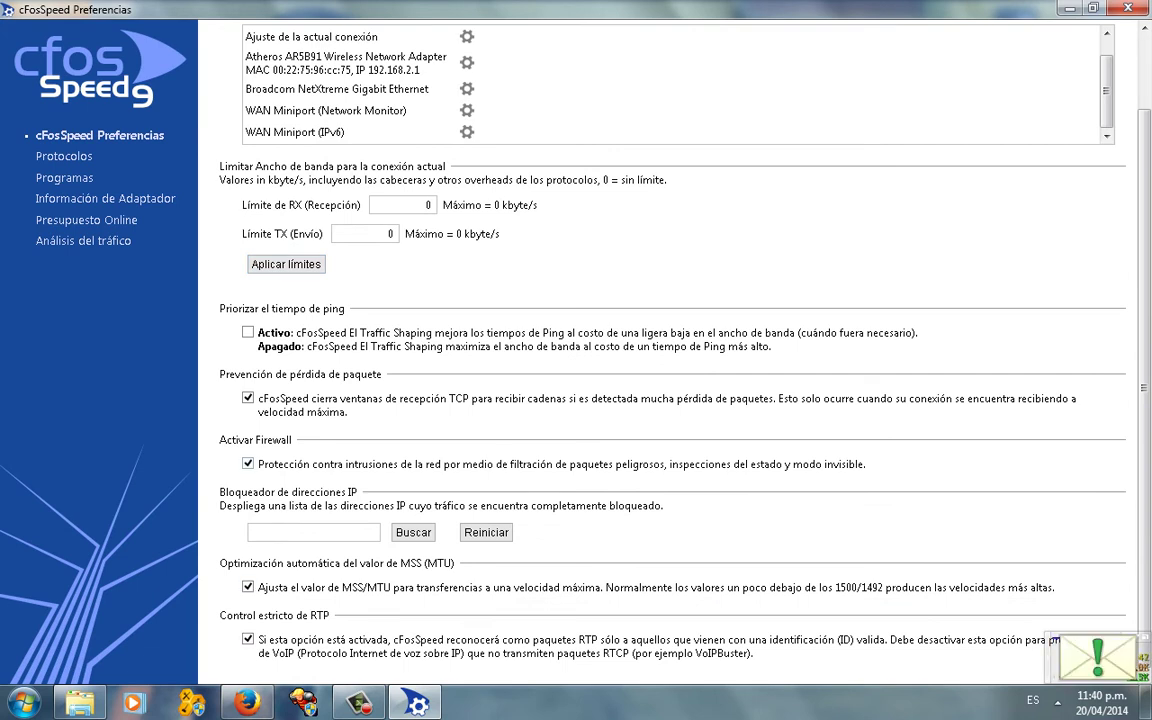
pyautogui.click(248, 463)
pyautogui.click(248, 332)
pyautogui.scroll(1, 248, 332)
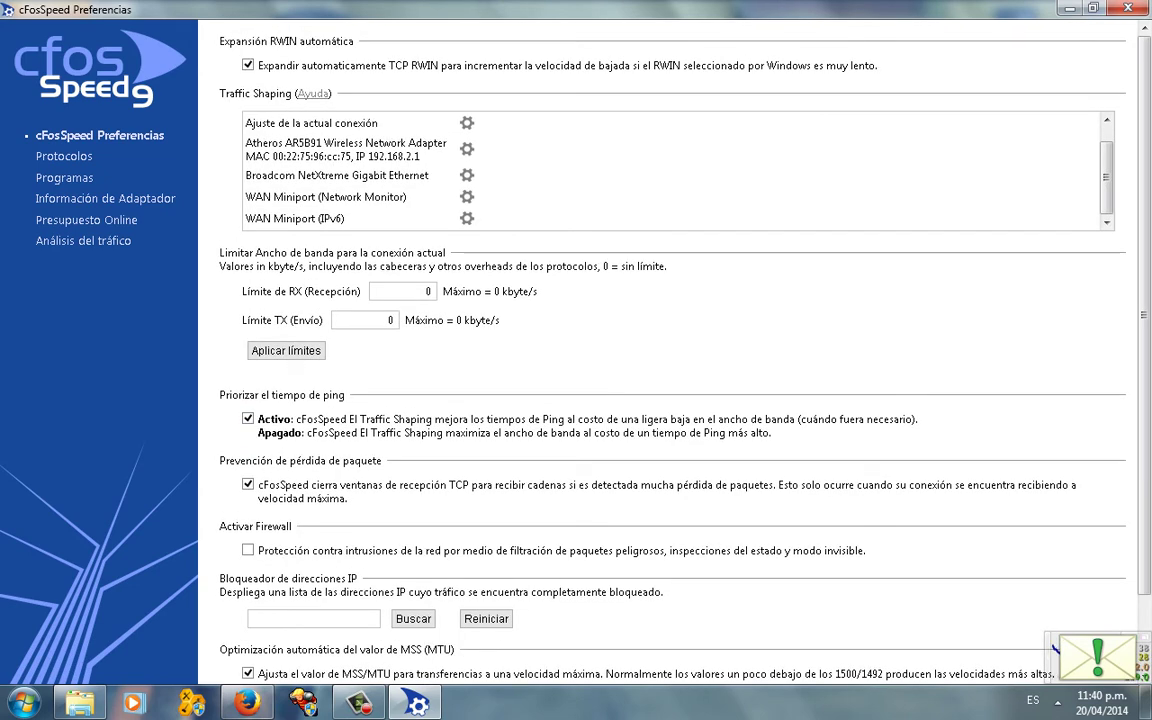
# - Examine the program priority lists in the categories from Compartir Archivos to Telefonía sobre Protocolo Internet
pyautogui.click(64, 177)
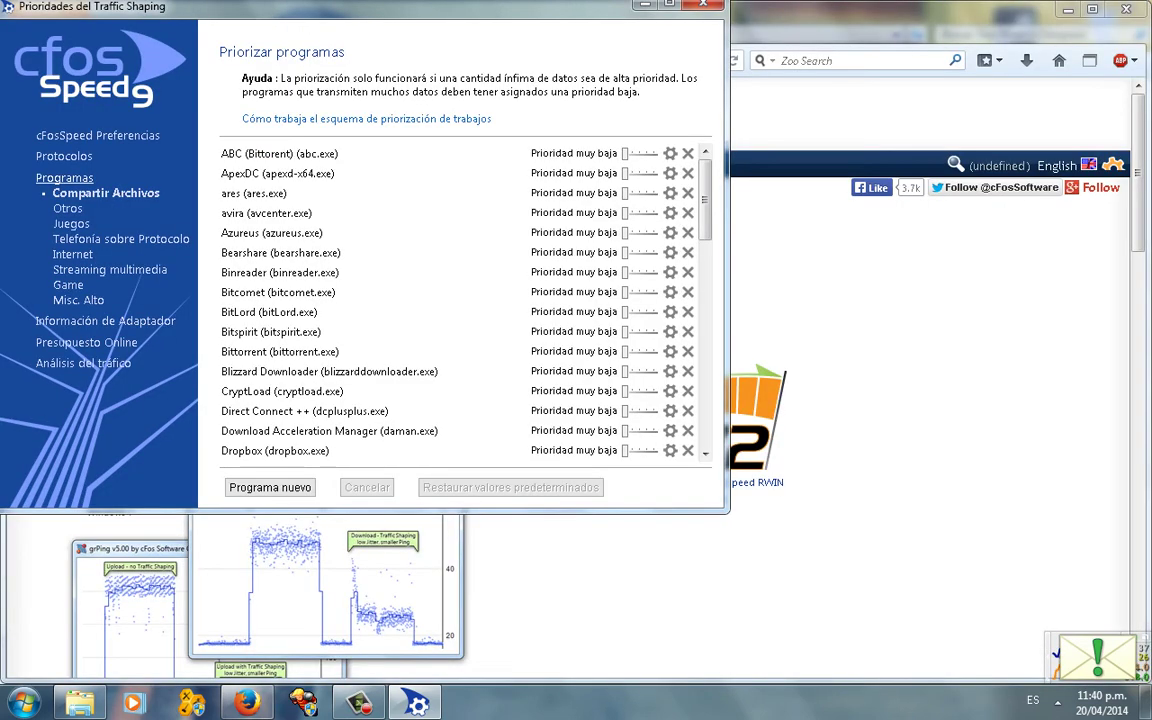
pyautogui.click(106, 194)
pyautogui.click(68, 209)
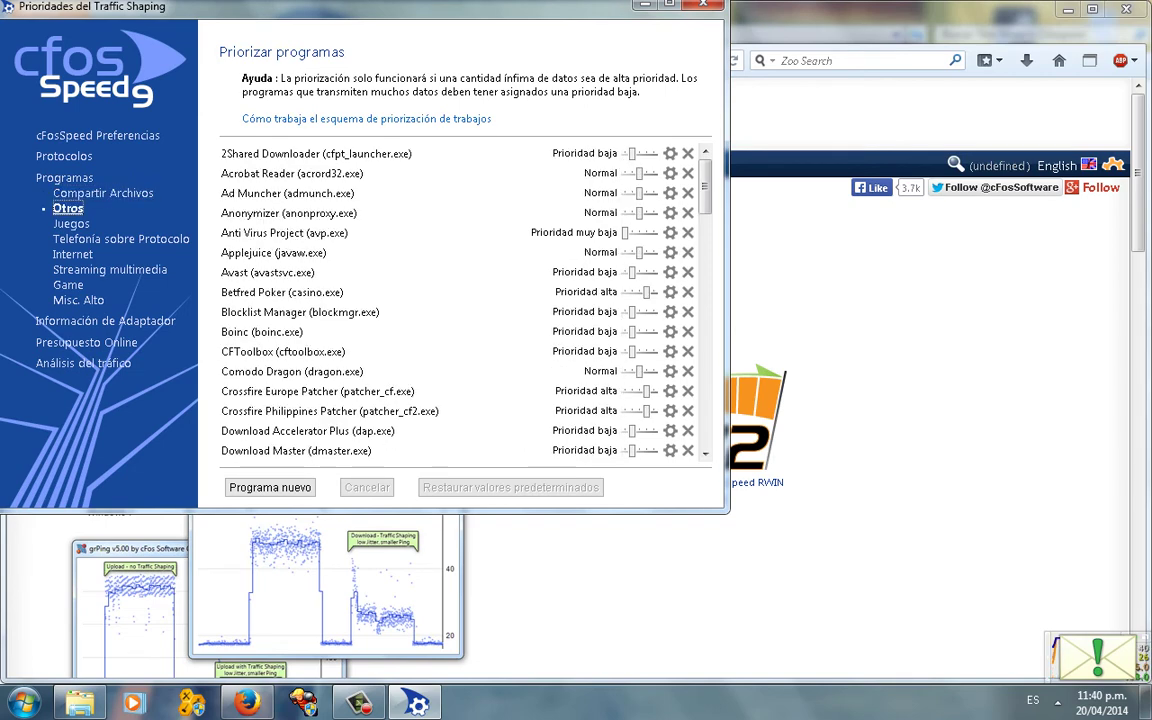
pyautogui.click(103, 194)
pyautogui.click(68, 209)
pyautogui.click(71, 224)
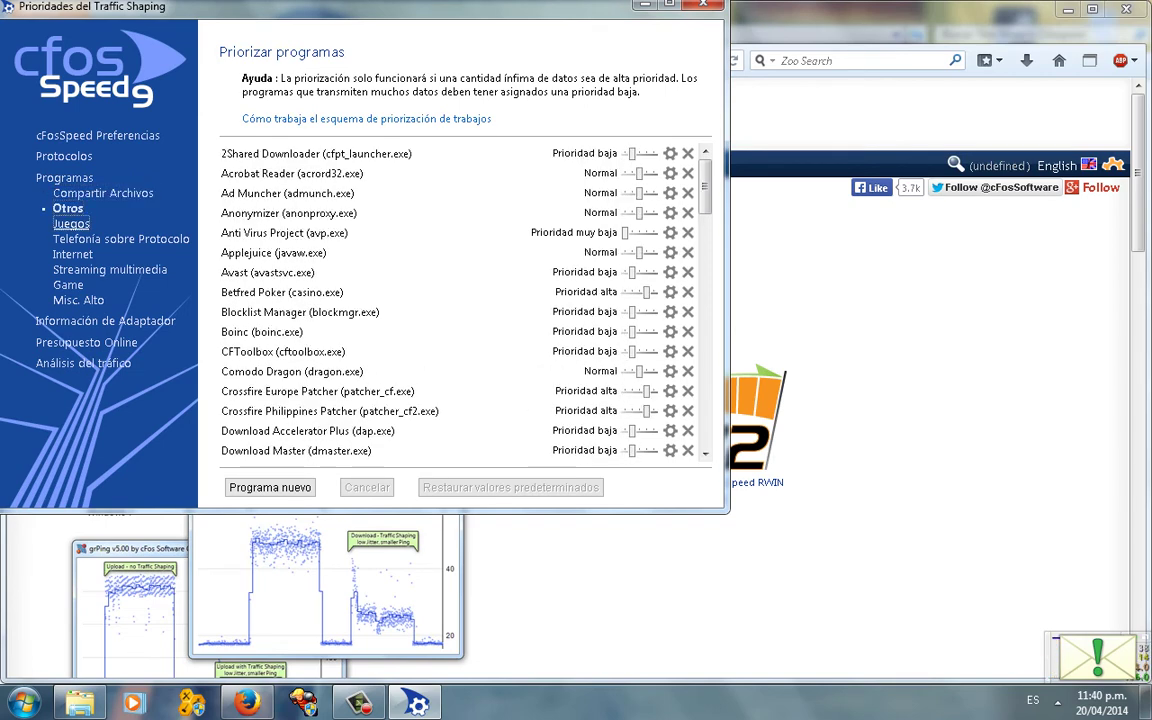
pyautogui.click(84, 241)
pyautogui.click(120, 240)
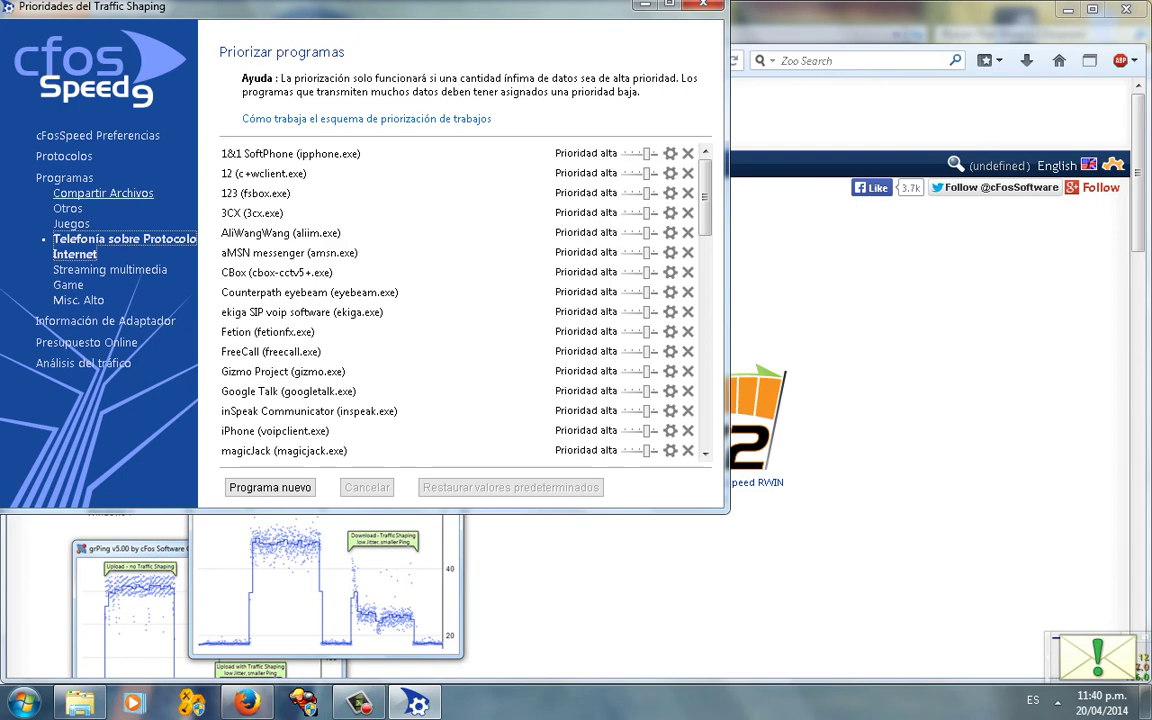
# - Remove the ABC, ApexDC, ares, avira and Azureus entries from the Compartir Archivos program list
pyautogui.click(104, 193)
pyautogui.scroll(-5, 460, 300)
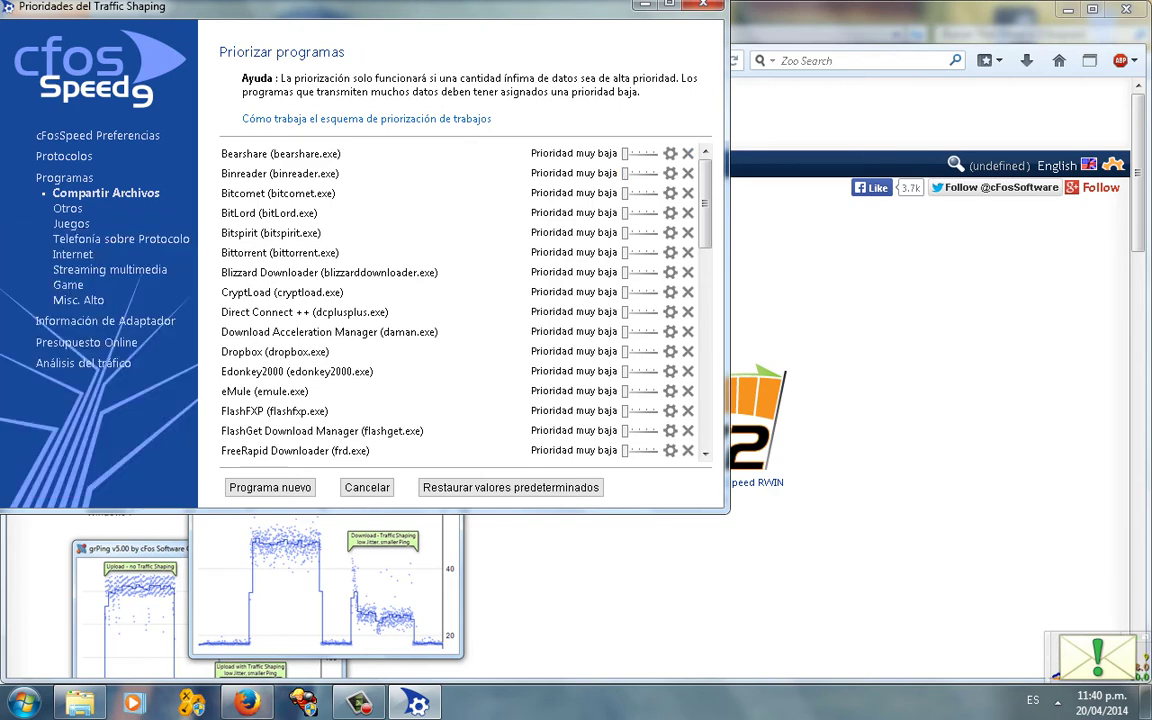
# - Add Tibia.exe to the Otros programs with description Tibia, very high priority and no suggestion to the cFos team, and close the priorities window
pyautogui.click(67, 208)
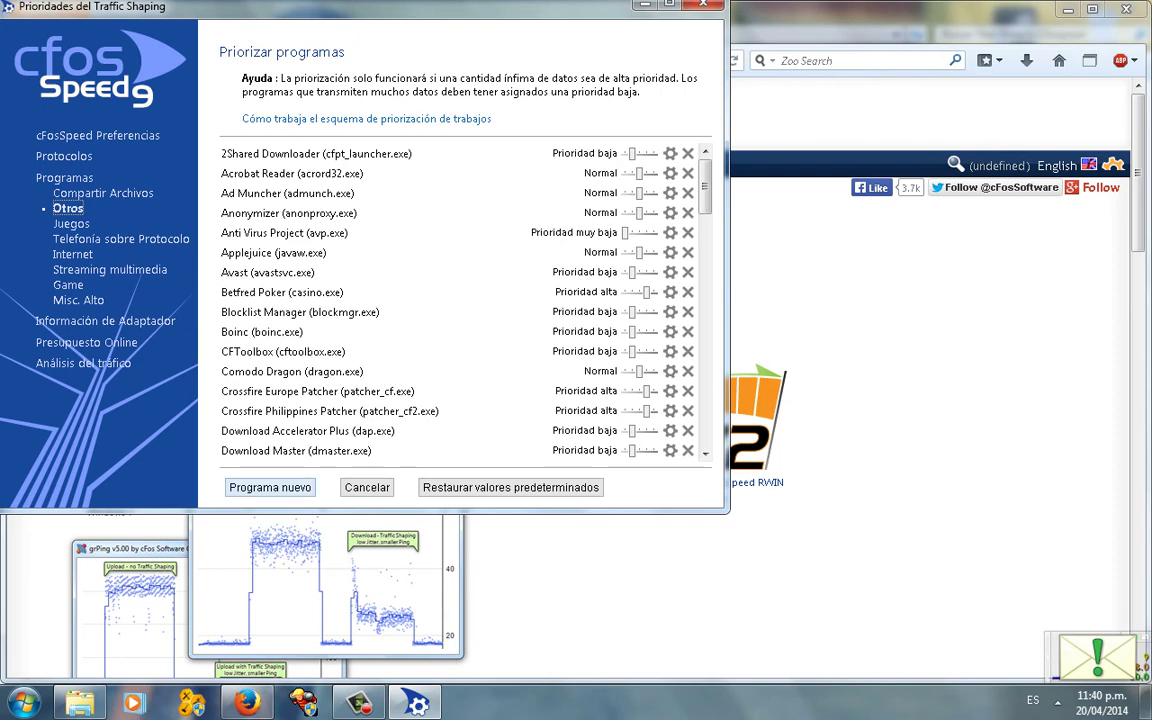
pyautogui.click(270, 487)
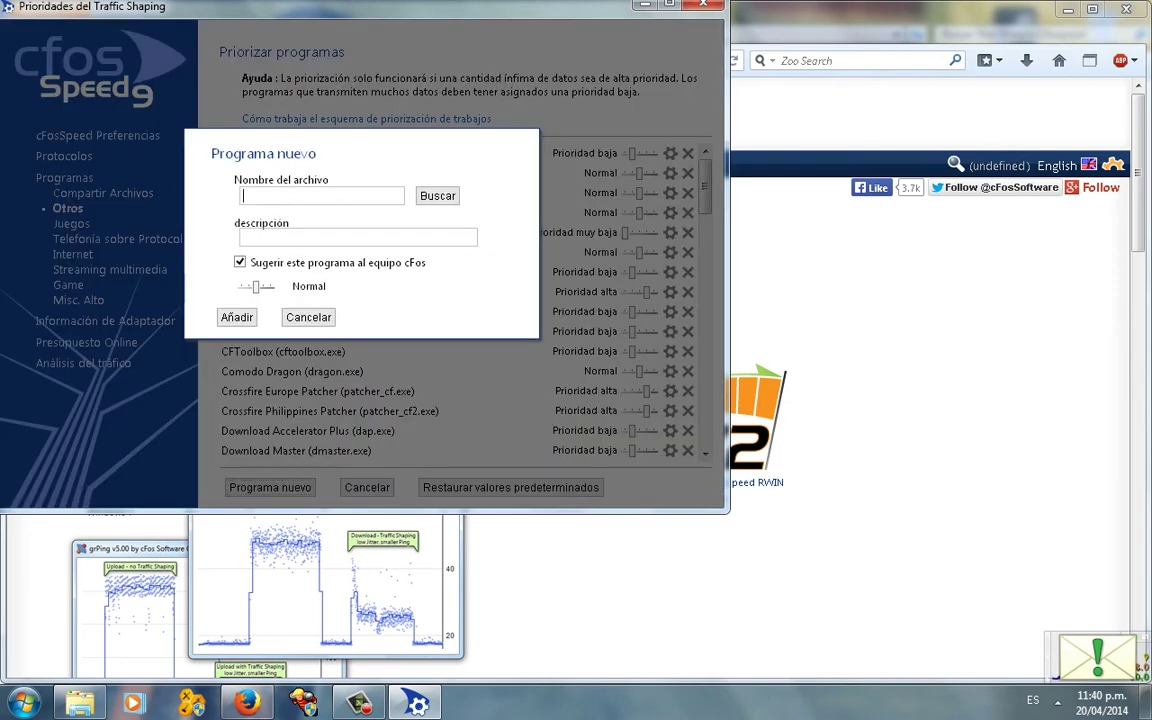
pyautogui.click(438, 196)
pyautogui.press('Return')
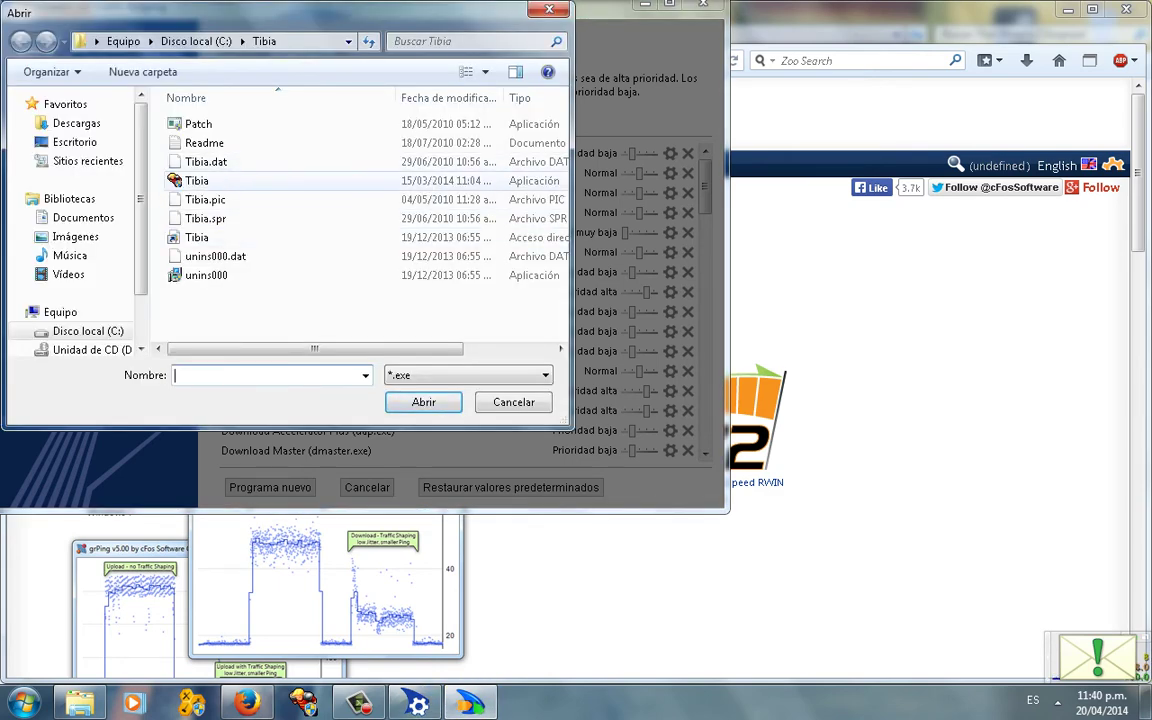
pyautogui.doubleClick(194, 180)
pyautogui.press('Tab')
pyautogui.write('Tibia')
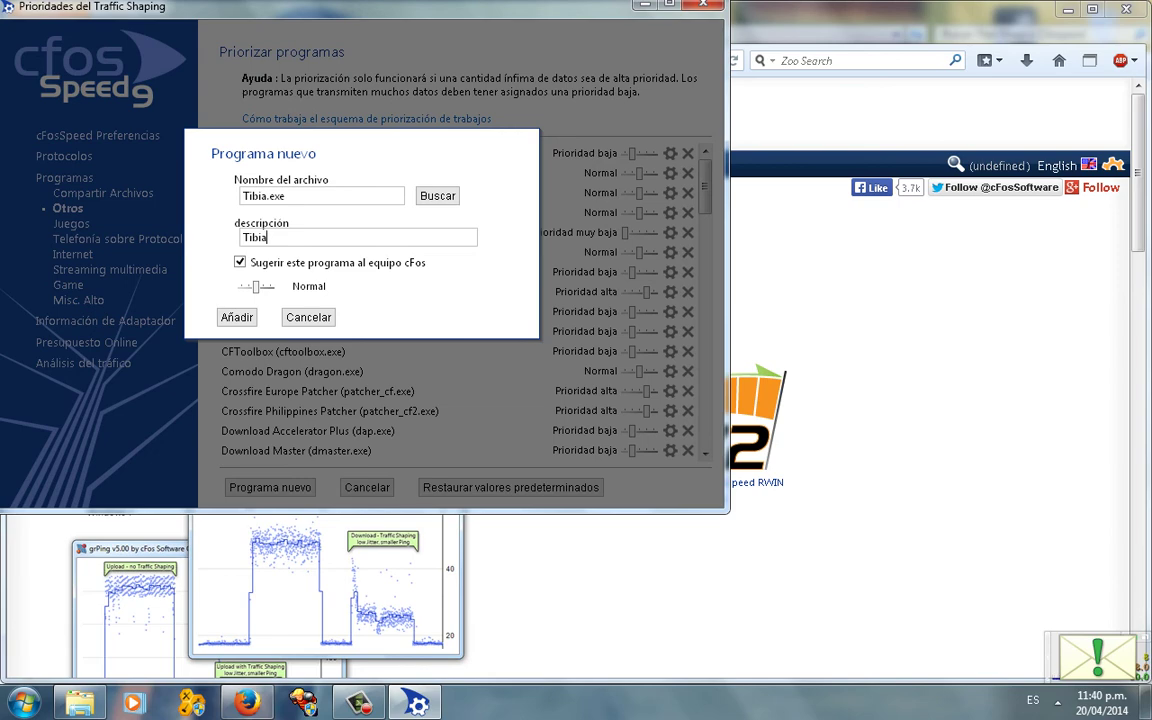
pyautogui.press('Tab')
pyautogui.press('space')
pyautogui.moveTo(256, 287); pyautogui.dragTo(271, 287)
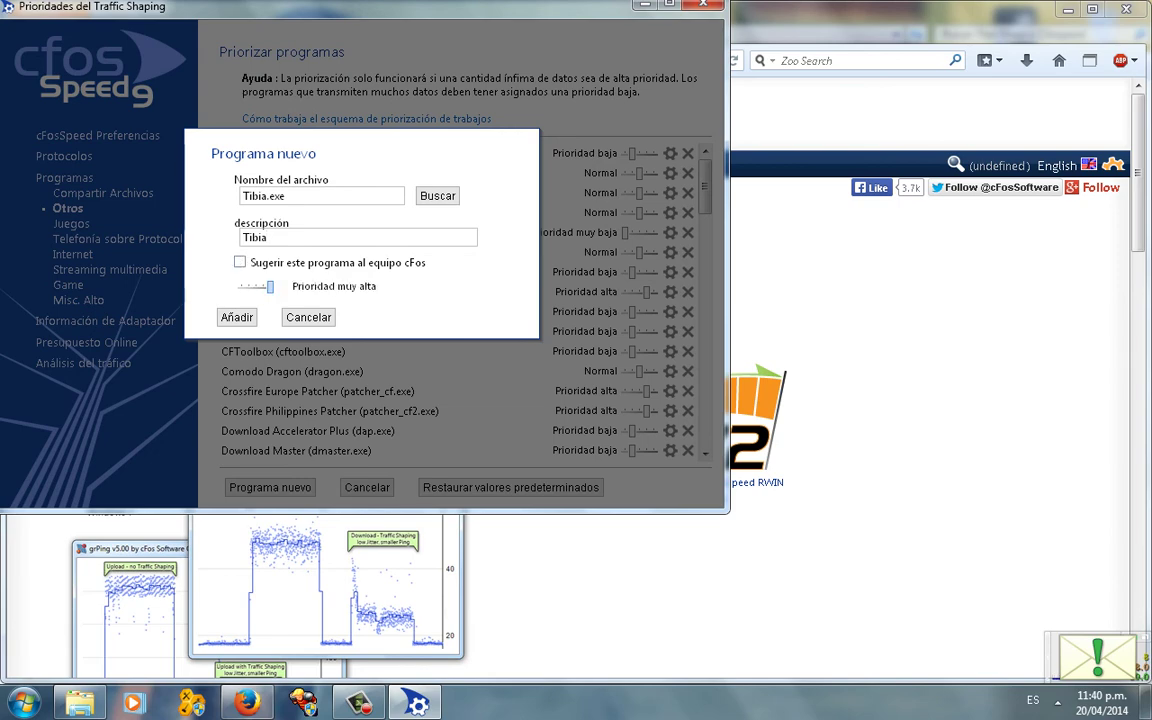
pyautogui.click(237, 317)
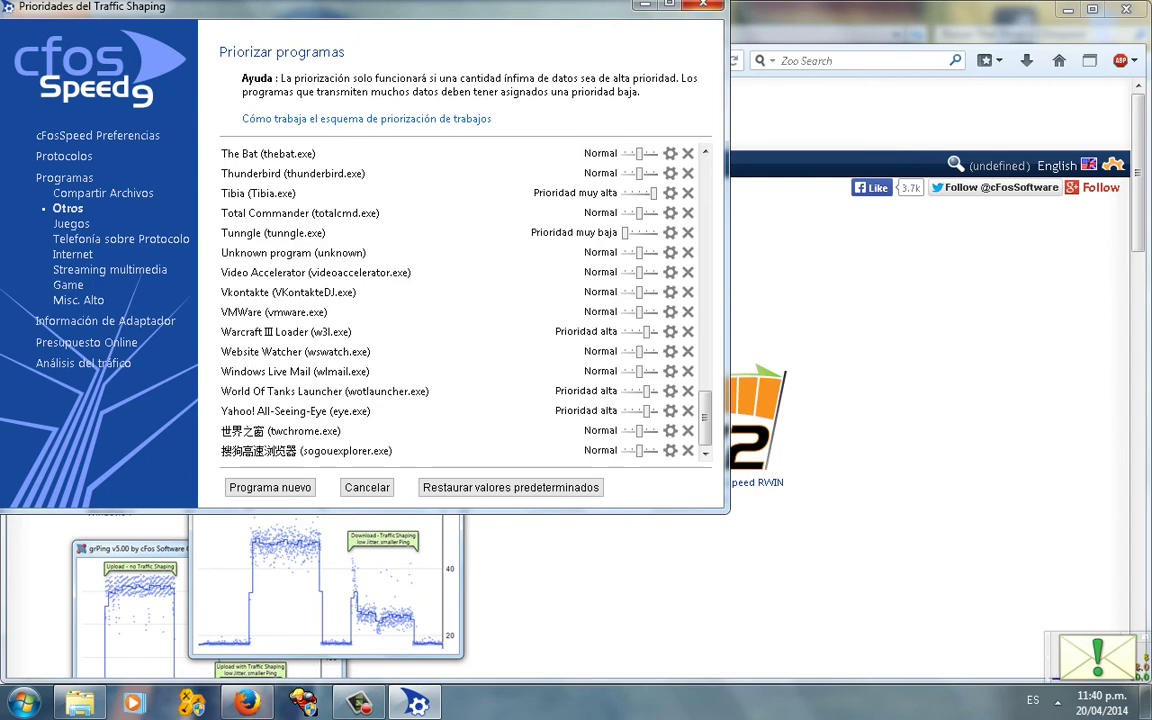
pyautogui.click(705, 4)
# - Show the Traffic Shaping options of the running cFosSpeed program
pyautogui.click(1058, 703)
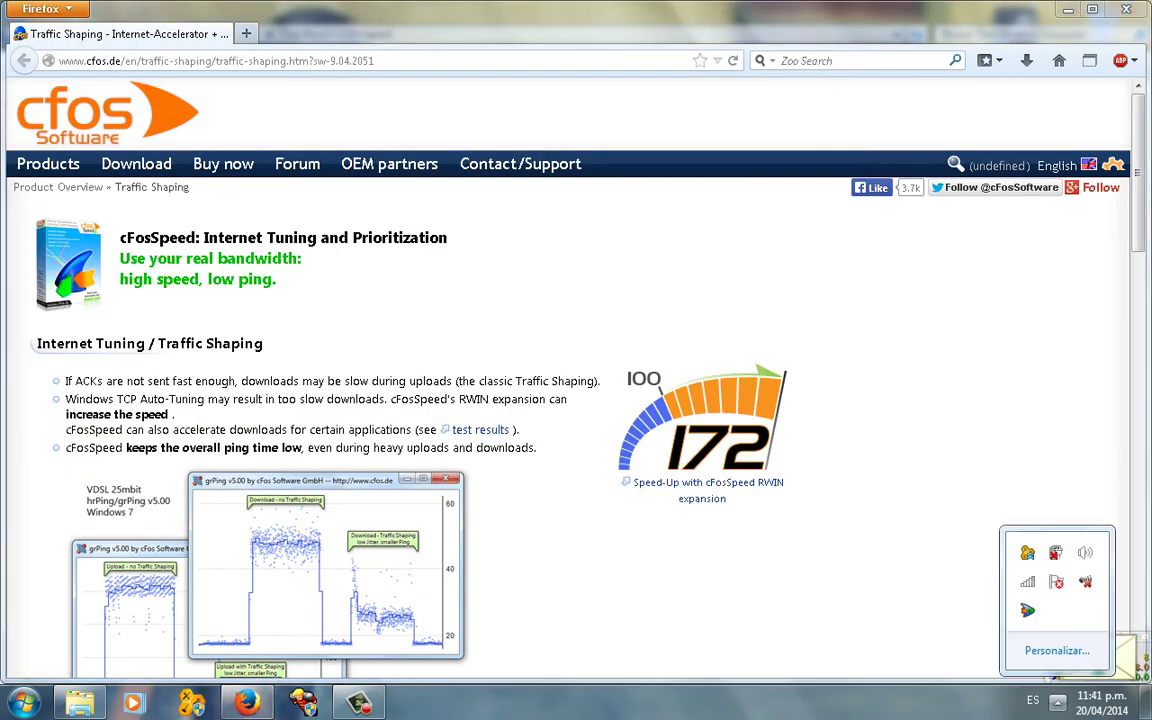
pyautogui.rightClick(1027, 610)
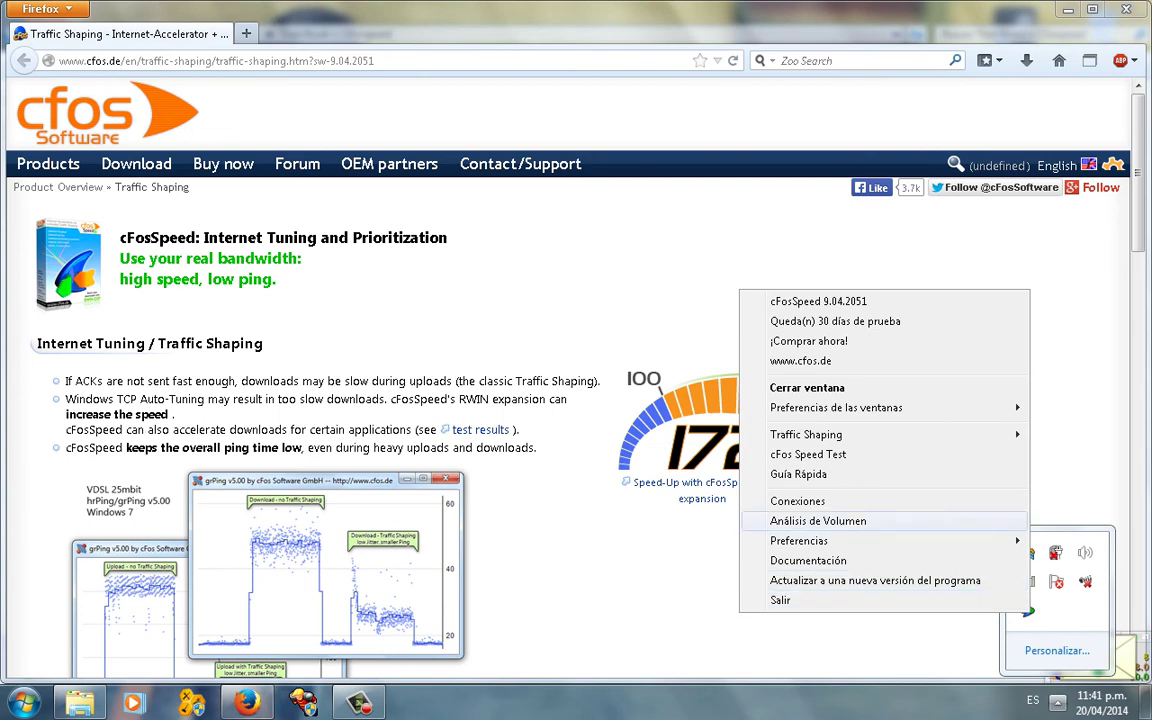
pyautogui.moveTo(805, 434)
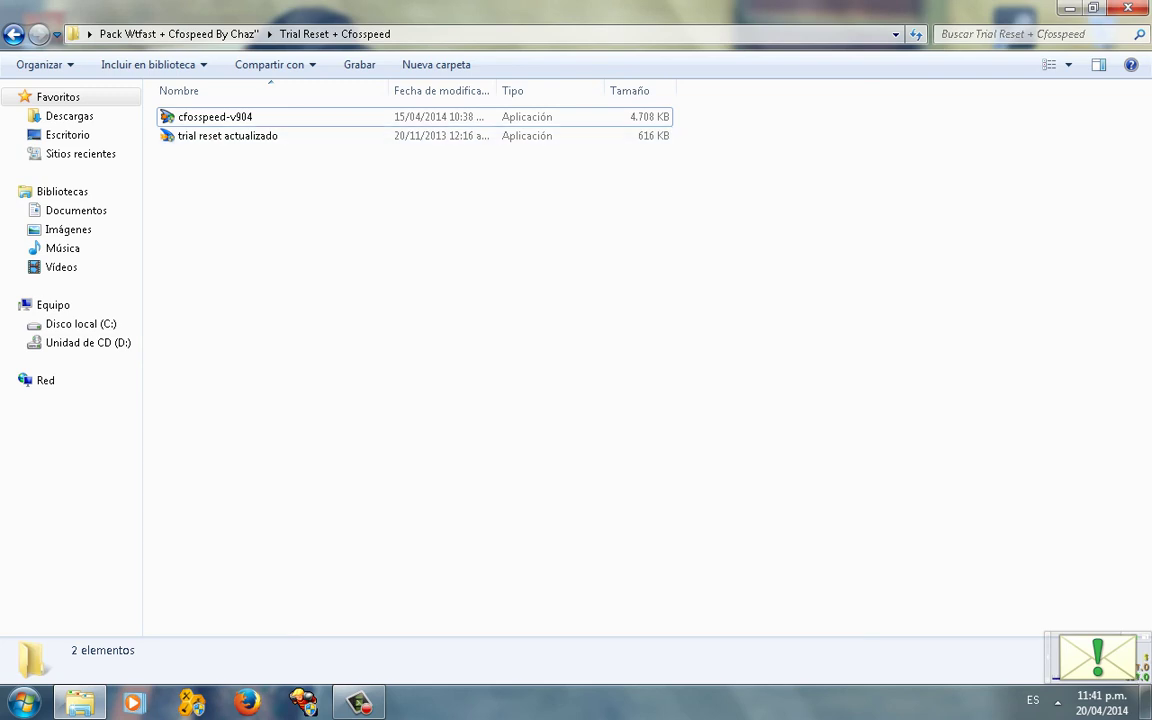
# - Check the remaining cFosSpeed trial period from its hidden notification-area icon
pyautogui.click(1058, 703)
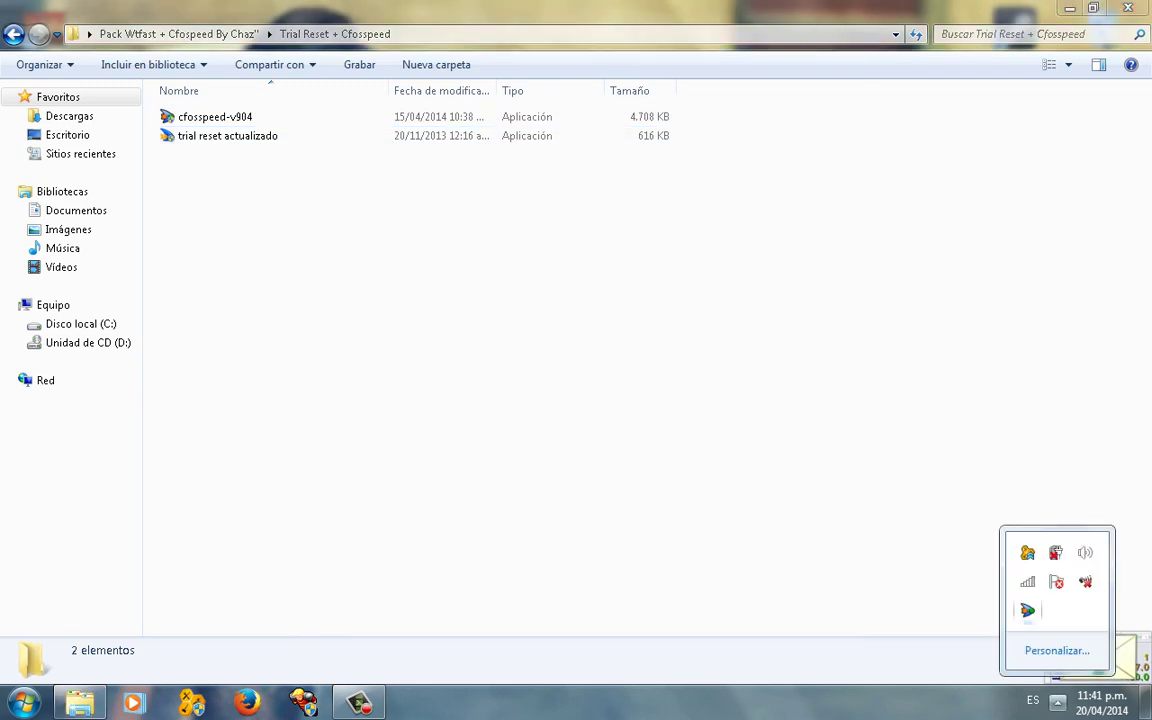
pyautogui.moveTo(1028, 611)
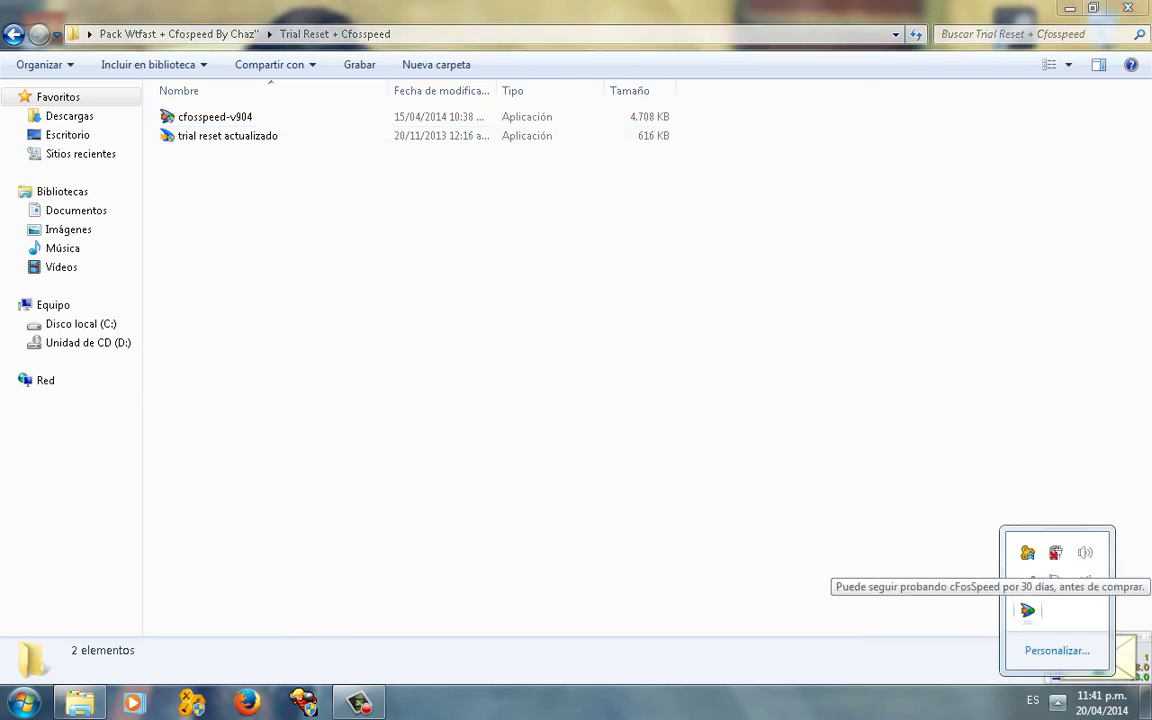
pyautogui.click(800, 400)
# - Run trial reset actualizado, perform a reset-only of the cFosSpeed trial, and exit the reset tool
pyautogui.click(240, 136)
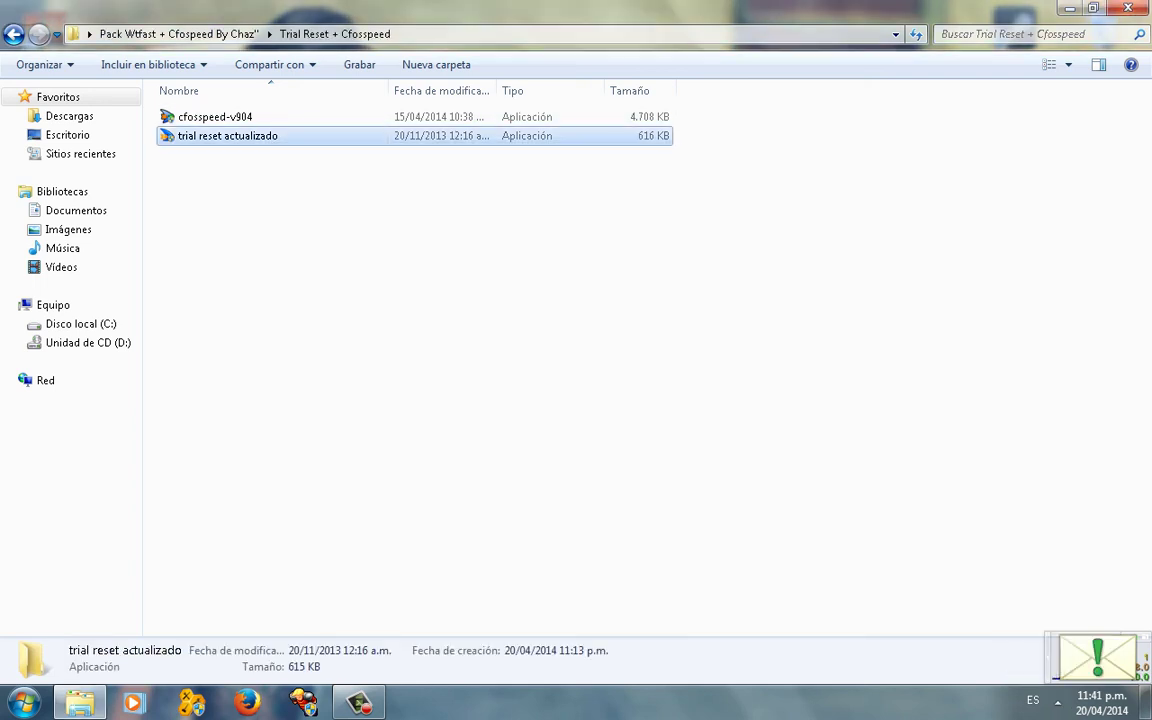
pyautogui.rightClick(264, 137)
pyautogui.click(364, 188)
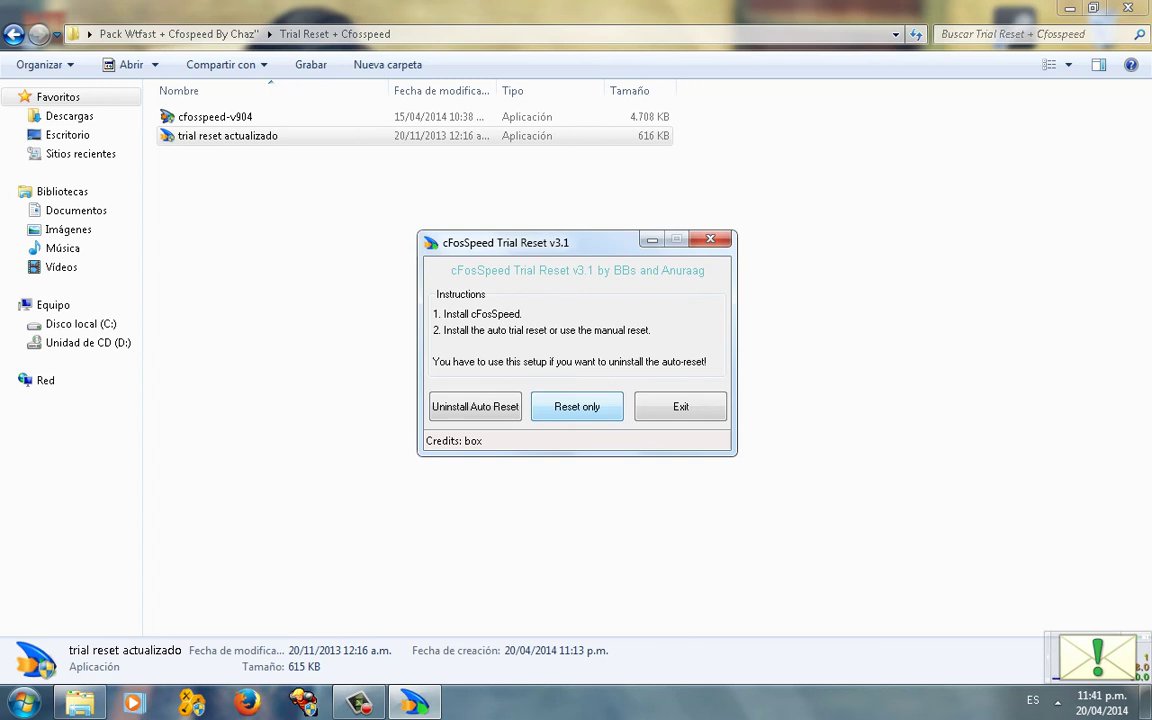
pyautogui.click(577, 407)
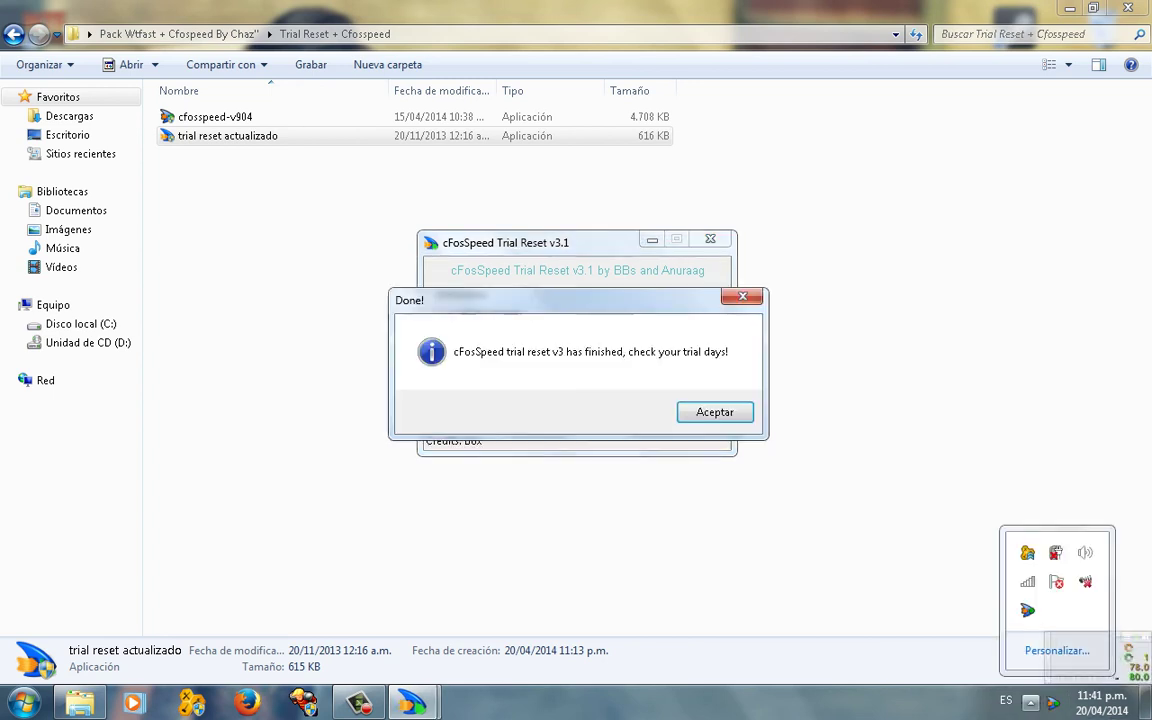
pyautogui.press('Return')
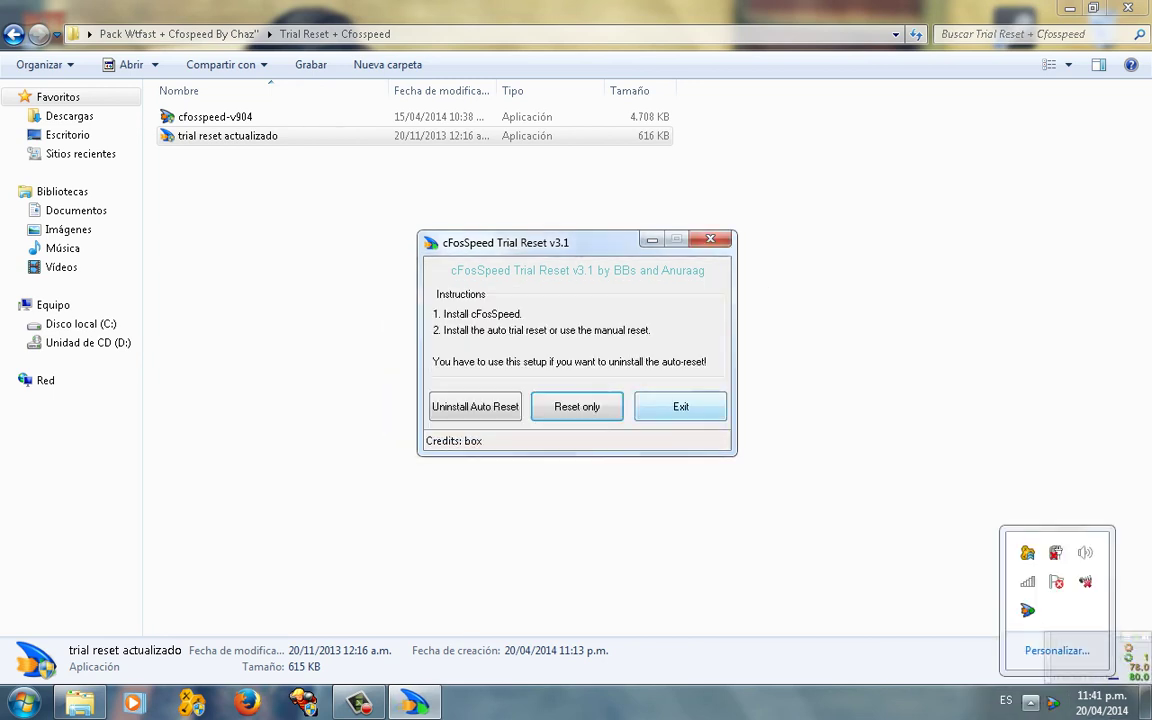
pyautogui.press('Return')
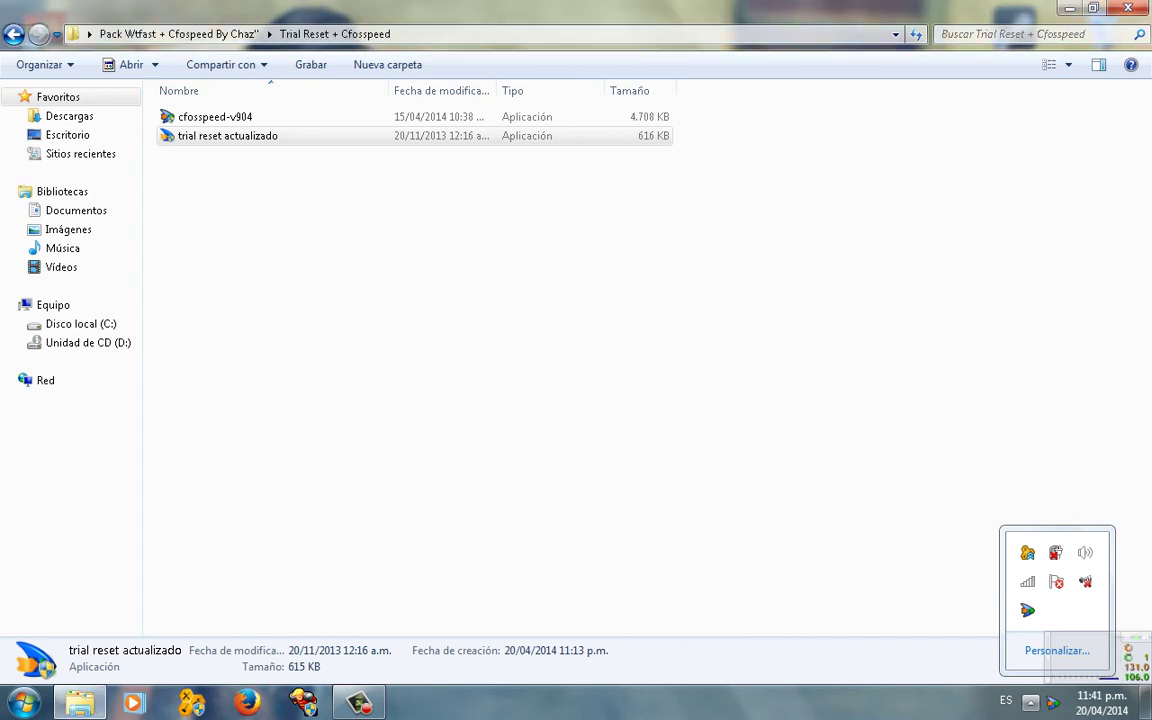